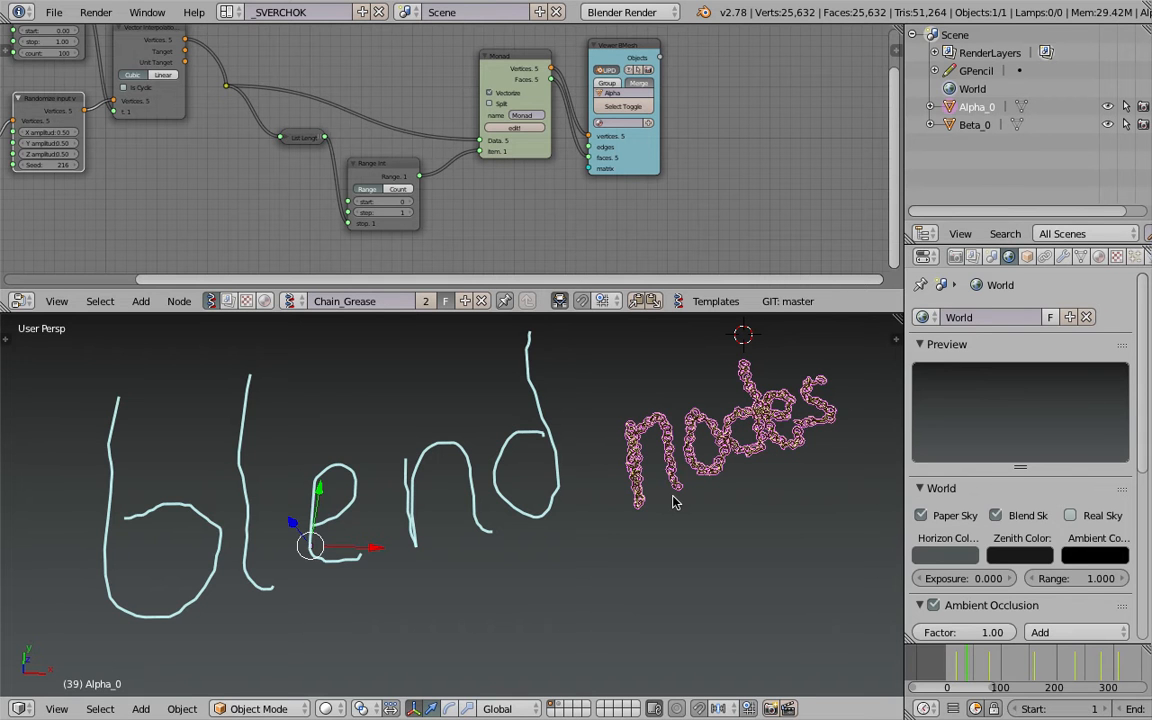
# Step: Examine the chain mesh following the grease pencil word "blend" up close and from several angles at frame 49
pyautogui.keyDown('shift'); pyautogui.moveTo(667, 505); pyautogui.dragTo(612, 496, button='middle'); pyautogui.keyUp('shift')
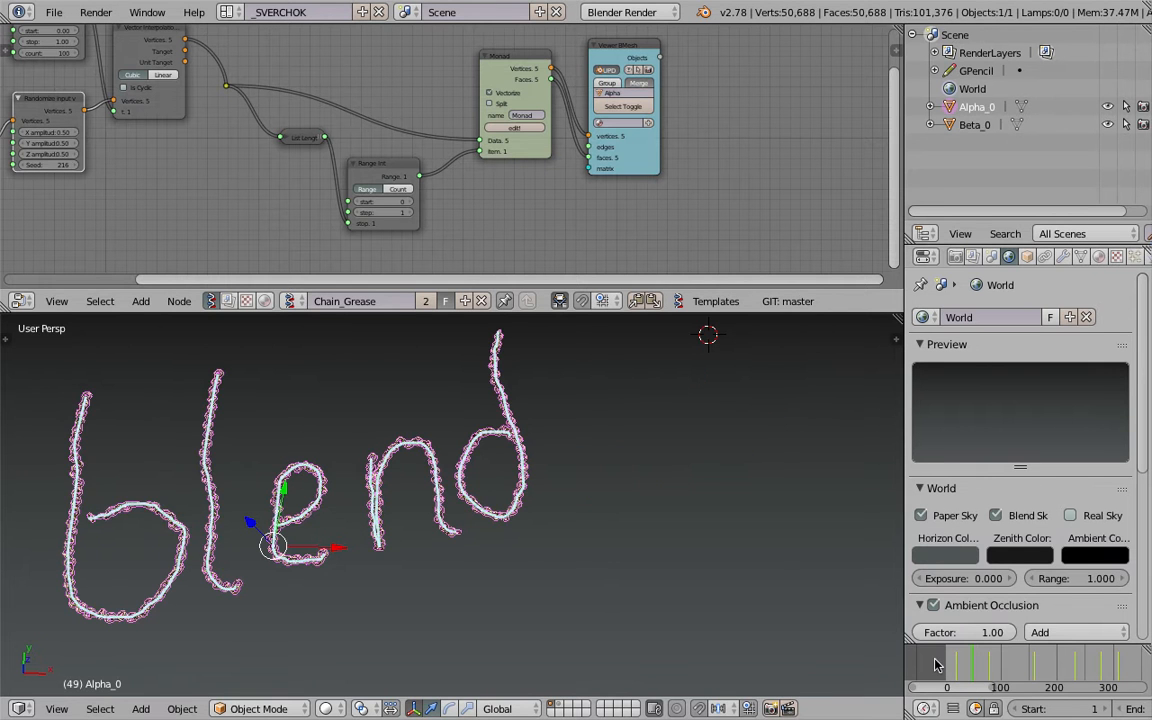
pyautogui.keyDown('shift'); pyautogui.moveTo(229, 503); pyautogui.dragTo(339, 530, button='middle'); pyautogui.keyUp('shift')
pyautogui.scroll(4, 339, 502)
pyautogui.keyDown('shift'); pyautogui.moveTo(335, 476); pyautogui.dragTo(378, 386, button='middle'); pyautogui.keyUp('shift')
pyautogui.scroll(-3, 314, 505)
pyautogui.scroll(3, 385, 510)
pyautogui.keyDown('shift'); pyautogui.moveTo(396, 505); pyautogui.dragTo(463, 478, button='middle'); pyautogui.keyUp('shift')
pyautogui.scroll(6, 481, 376)
pyautogui.scroll(-5, 450, 472)
pyautogui.keyDown('shift'); pyautogui.moveTo(100, 455); pyautogui.dragTo(368, 445, button='middle'); pyautogui.keyUp('shift')
pyautogui.scroll(-2, 499, 468)
pyautogui.keyDown('shift'); pyautogui.moveTo(632, 437); pyautogui.dragTo(425, 553, button='middle'); pyautogui.keyUp('shift')
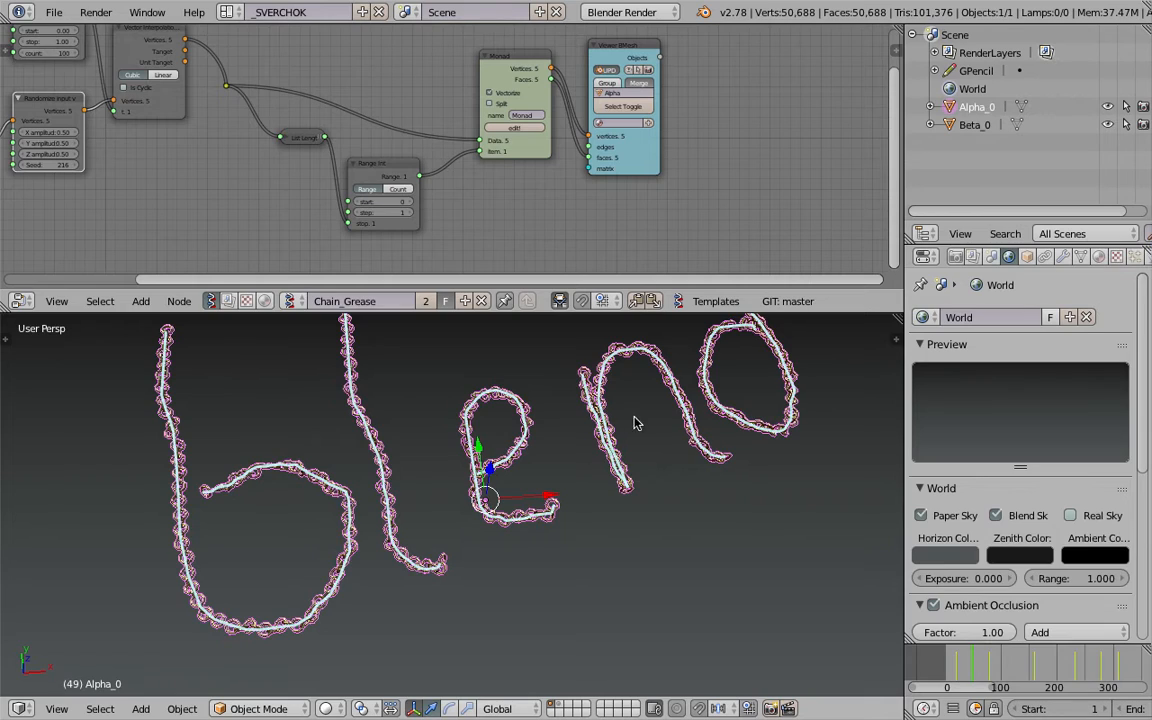
pyautogui.scroll(8, 631, 421)
pyautogui.moveTo(419, 465); pyautogui.dragTo(444, 462, button='middle')
pyautogui.scroll(-3, 404, 438)
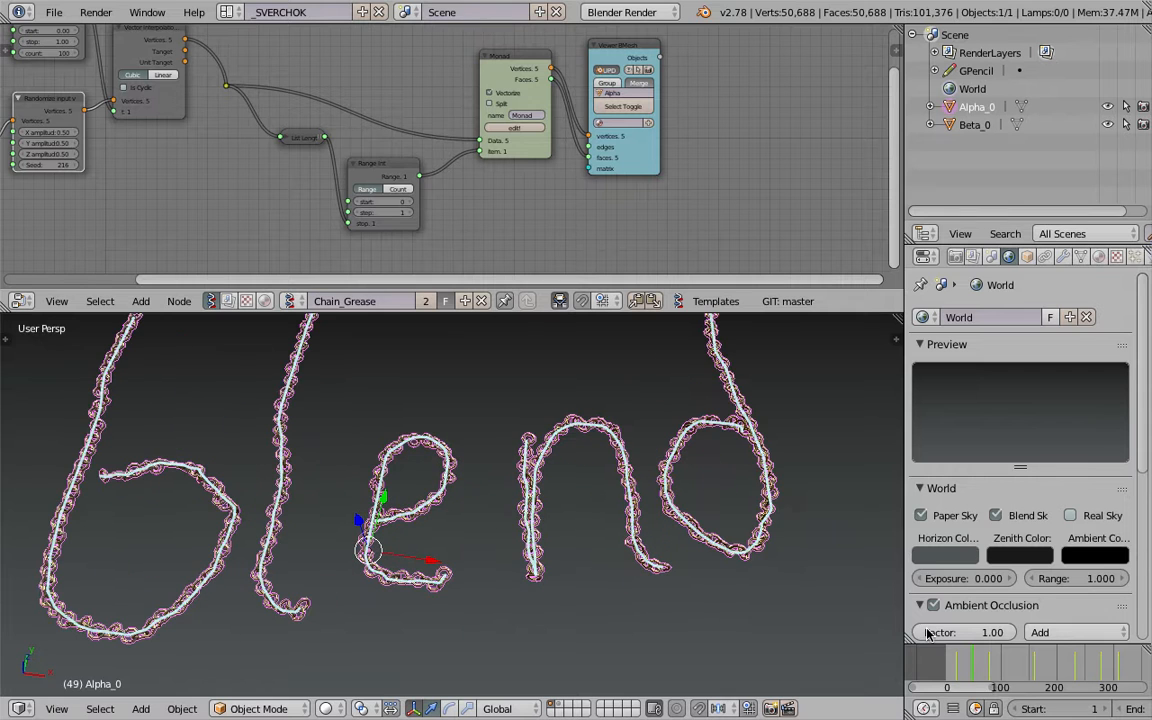
# Step: Move the timeline to frame 126 and inspect the chain lettering "nodes" up close
pyautogui.click(1016, 668)
pyautogui.hotkey('shift', 'c')
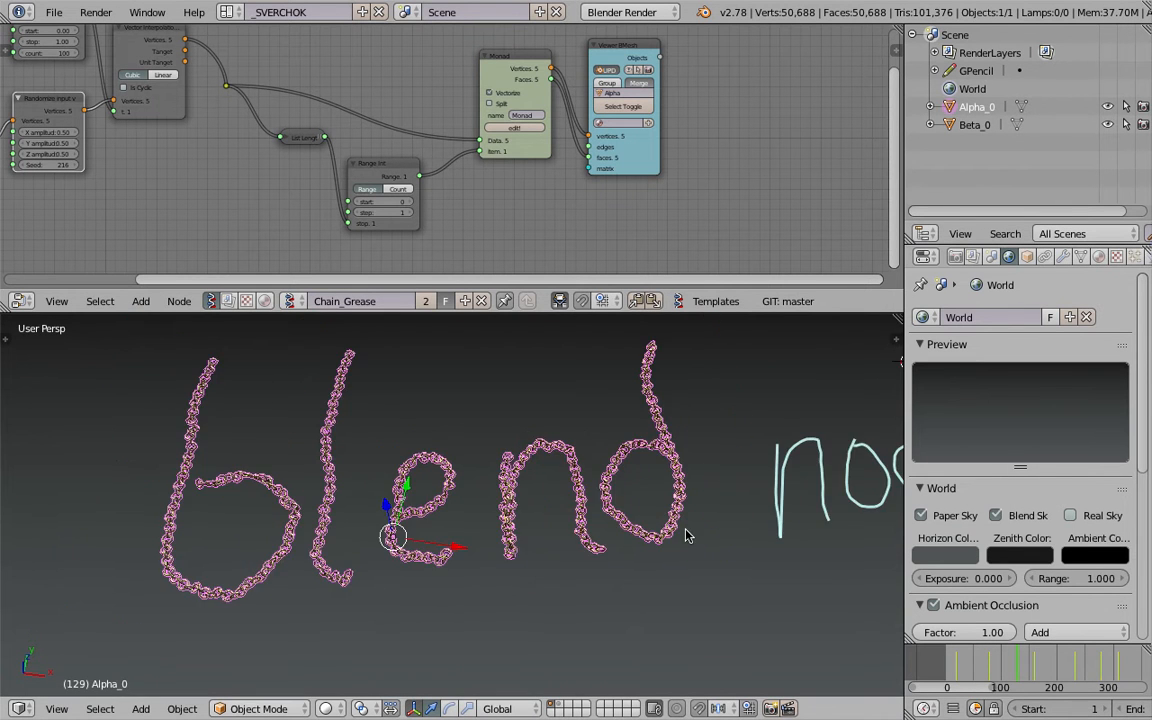
pyautogui.click(1014, 667)
pyautogui.keyDown('shift'); pyautogui.moveTo(601, 500); pyautogui.dragTo(450, 550, button='middle'); pyautogui.keyUp('shift')
pyautogui.scroll(2, 480, 475)
pyautogui.scroll(3, 517, 489)
pyautogui.keyDown('shift'); pyautogui.moveTo(552, 564); pyautogui.dragTo(498, 492, button='middle'); pyautogui.keyUp('shift')
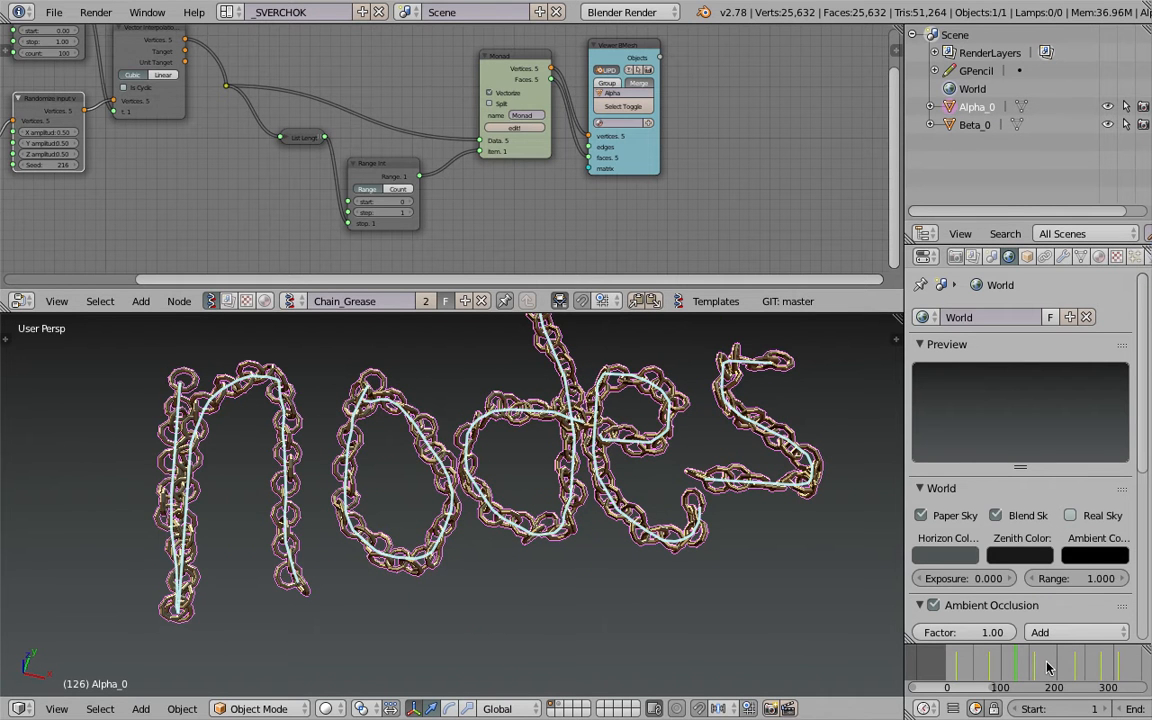
# Step: Move the timeline to frame 190 and inspect the chain along the @ symbol, with the whole node tree in view
pyautogui.click(1048, 668)
pyautogui.scroll(-2, 240, 150)
pyautogui.moveTo(225, 166); pyautogui.dragTo(350, 197, button='middle')
pyautogui.scroll(-4, 737, 566)
pyautogui.scroll(-4, 737, 566)
pyautogui.keyDown('shift'); pyautogui.moveTo(383, 537); pyautogui.dragTo(574, 514, button='middle'); pyautogui.keyUp('shift')
pyautogui.scroll(4, 560, 520)
pyautogui.keyDown('shift'); pyautogui.moveTo(501, 532); pyautogui.dragTo(605, 522, button='middle'); pyautogui.keyUp('shift')
pyautogui.scroll(4, 609, 514)
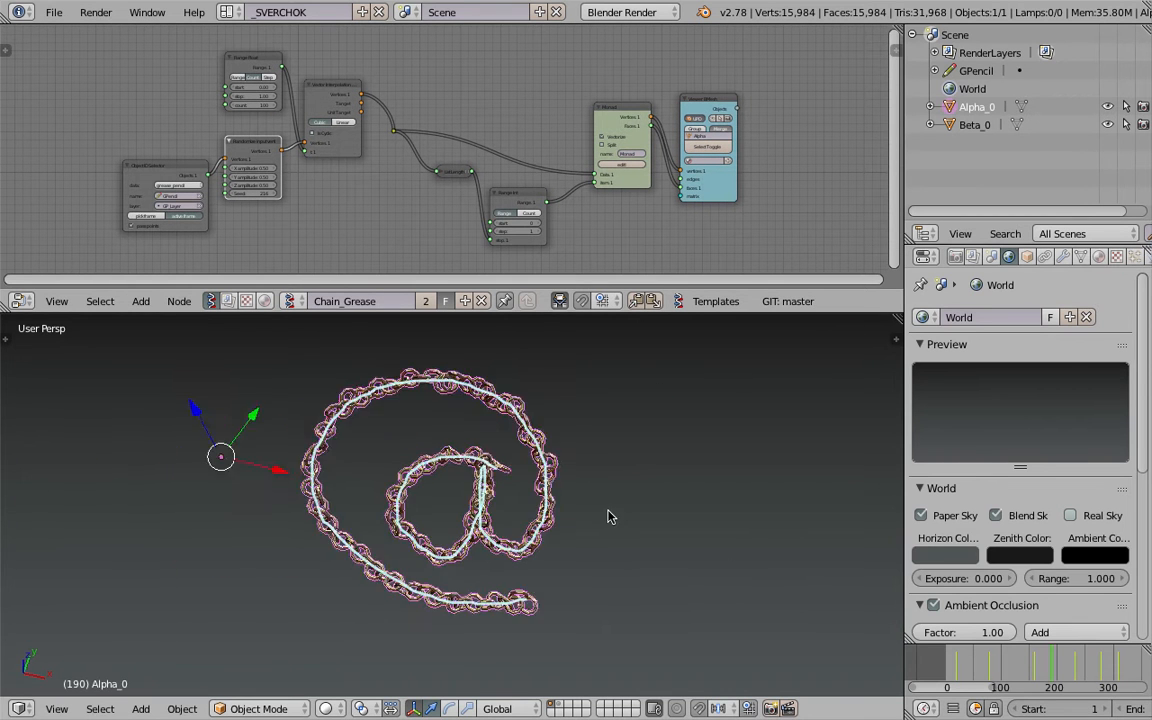
pyautogui.moveTo(530, 463); pyautogui.dragTo(493, 419, button='middle')
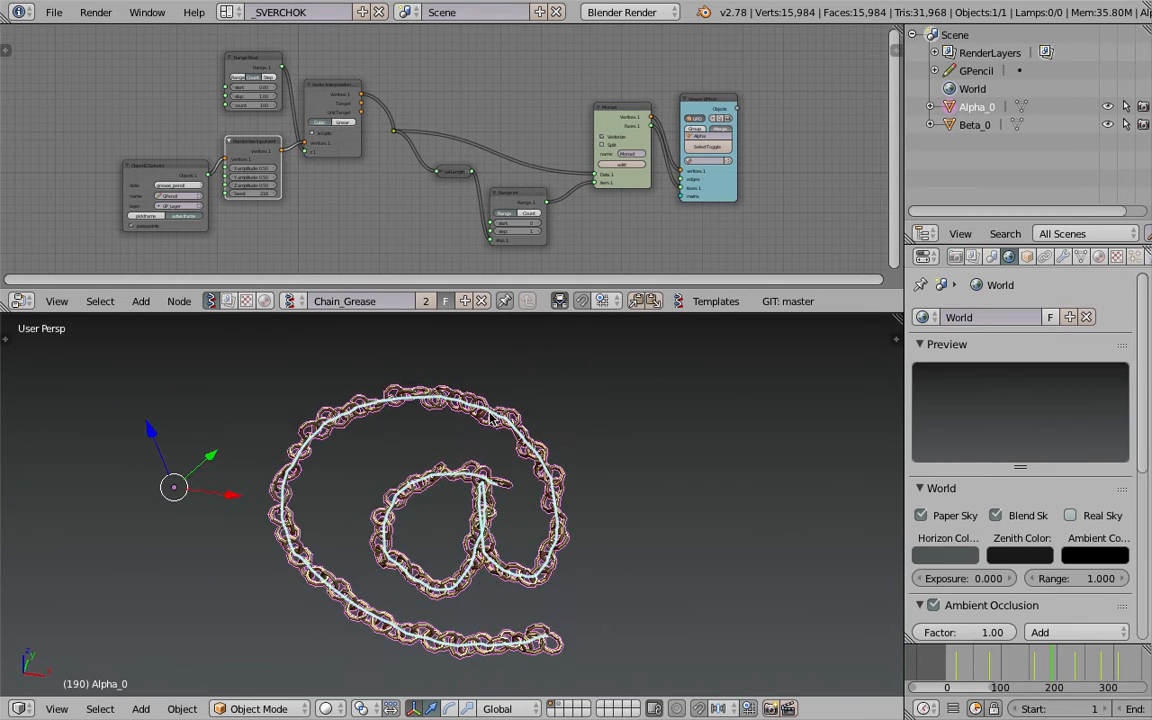
# Step: Advance the timeline through the following grease pencil drawings to frame 290 and inspect the chain built along the strokes
pyautogui.click(1090, 667)
pyautogui.click(1086, 665)
pyautogui.keyDown('shift'); pyautogui.moveTo(437, 517); pyautogui.dragTo(567, 512, button='middle'); pyautogui.keyUp('shift')
pyautogui.scroll(3, 562, 514)
pyautogui.moveTo(486, 517)
pyautogui.mouseDown(button='middle')
pyautogui.moveTo(390, 502)
pyautogui.moveTo(435, 514)
pyautogui.mouseUp(button='middle')
pyautogui.click(1110, 667)
pyautogui.click(1107, 667)
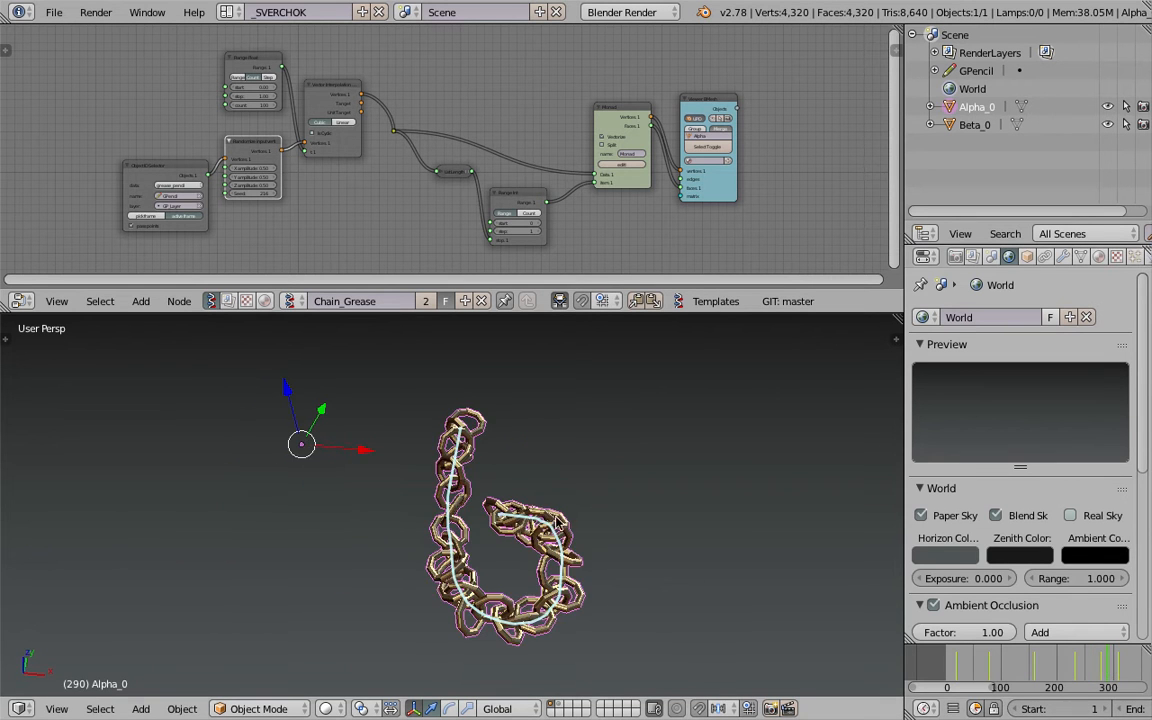
pyautogui.keyDown('shift'); pyautogui.moveTo(483, 511); pyautogui.dragTo(442, 500, button='middle'); pyautogui.keyUp('shift')
pyautogui.scroll(1, 442, 500)
# Step: Move the timeline to frame 346 and inspect the chain lettering "sushi" from several angles
pyautogui.click(1126, 670)
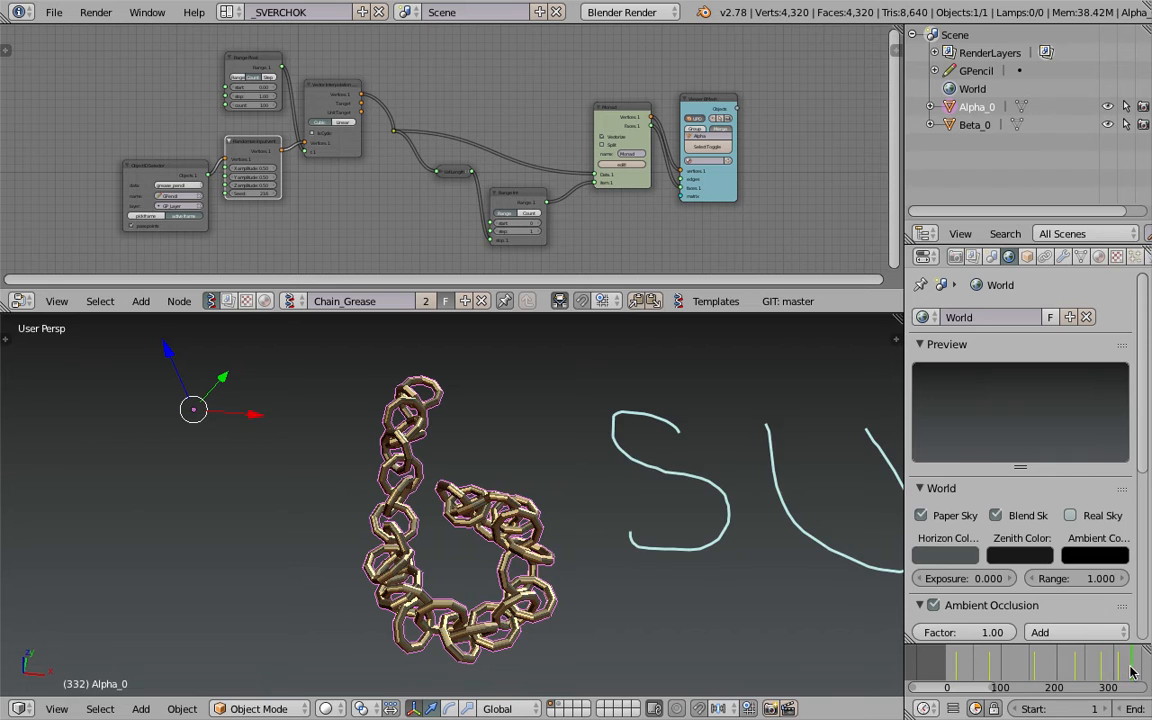
pyautogui.keyDown('shift'); pyautogui.moveTo(628, 508); pyautogui.dragTo(530, 509, button='middle'); pyautogui.keyUp('shift')
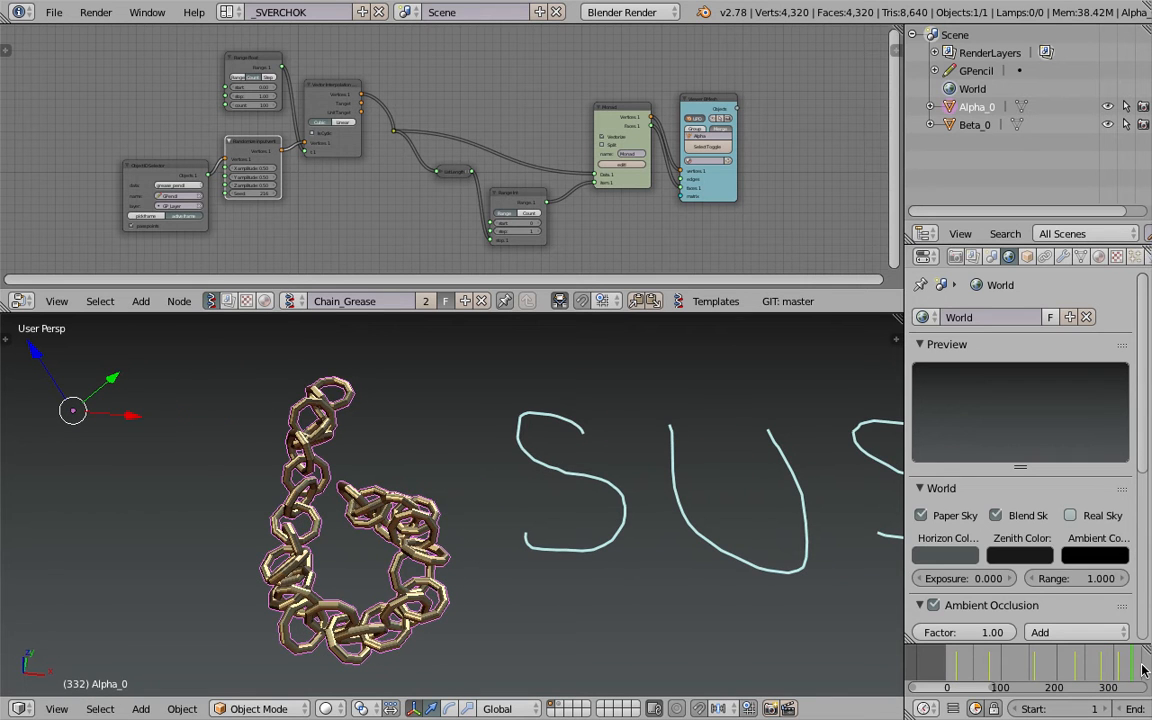
pyautogui.click(1137, 669)
pyautogui.keyDown('shift'); pyautogui.moveTo(314, 492); pyautogui.dragTo(154, 481, button='middle'); pyautogui.keyUp('shift')
pyautogui.keyDown('shift'); pyautogui.moveTo(226, 502); pyautogui.dragTo(82, 519, button='middle'); pyautogui.keyUp('shift')
pyautogui.scroll(-2, 442, 512)
pyautogui.keyDown('shift'); pyautogui.moveTo(474, 512); pyautogui.dragTo(298, 525, button='middle'); pyautogui.keyUp('shift')
pyautogui.scroll(2, 299, 527)
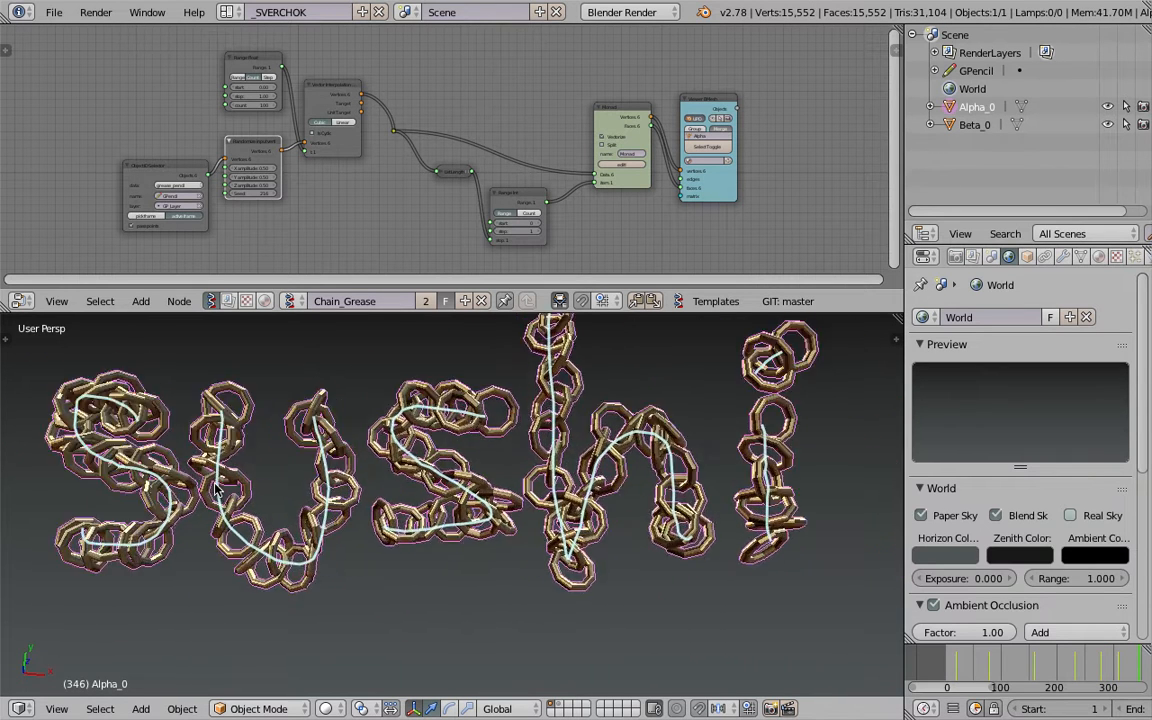
pyautogui.moveTo(233, 483); pyautogui.dragTo(293, 503, button='middle')
pyautogui.moveTo(228, 459); pyautogui.dragTo(213, 453, button='middle')
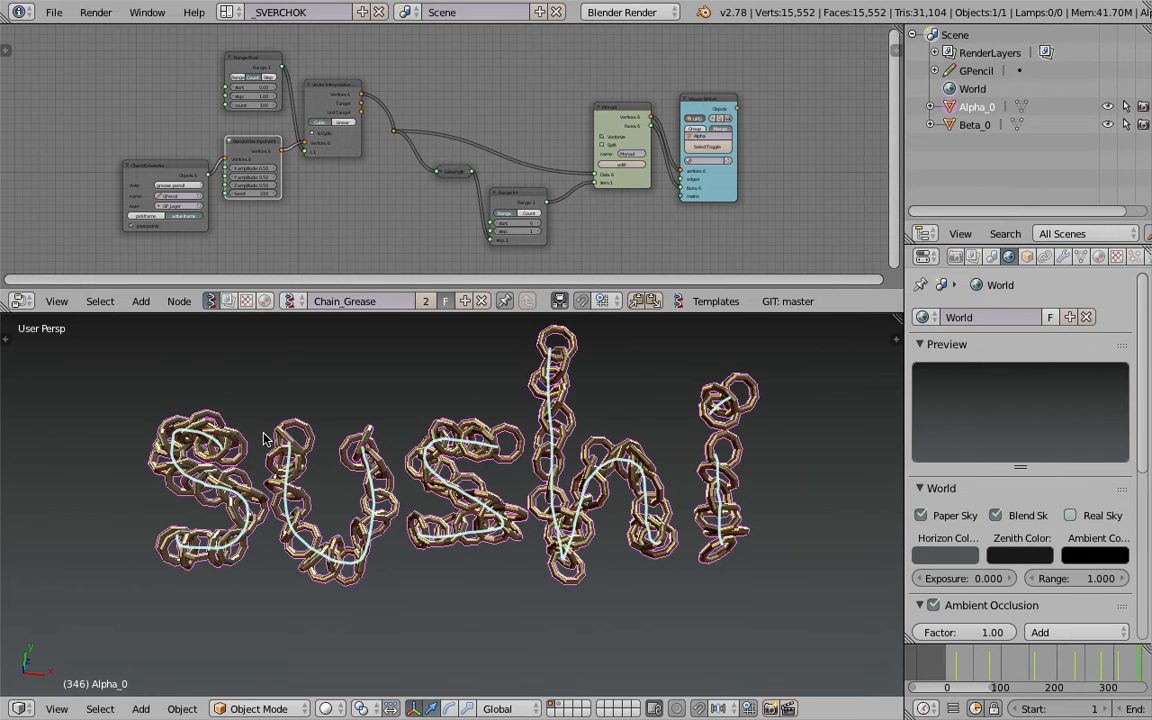
pyautogui.moveTo(325, 452); pyautogui.dragTo(510, 488, button='middle')
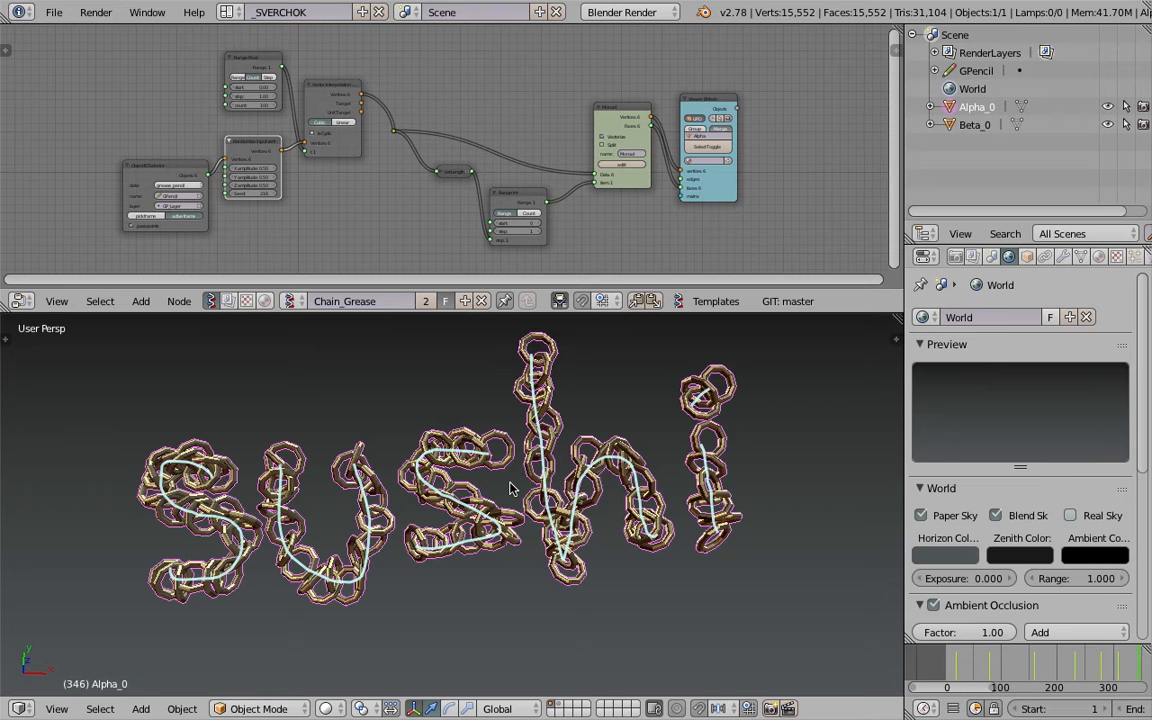
# Step: Enlarge the node editor area in height and width so the whole Chain_Grease node tree is legible
pyautogui.scroll(3, 390, 226)
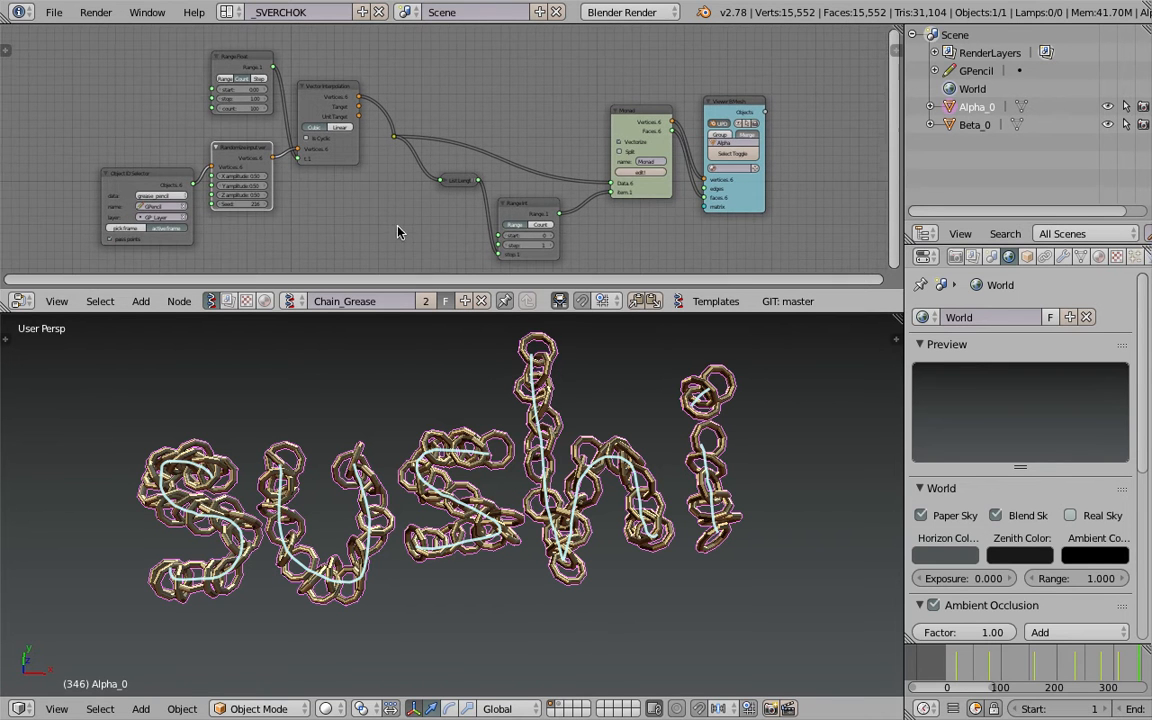
pyautogui.moveTo(443, 312); pyautogui.dragTo(443, 330)
pyautogui.scroll(3, 302, 505)
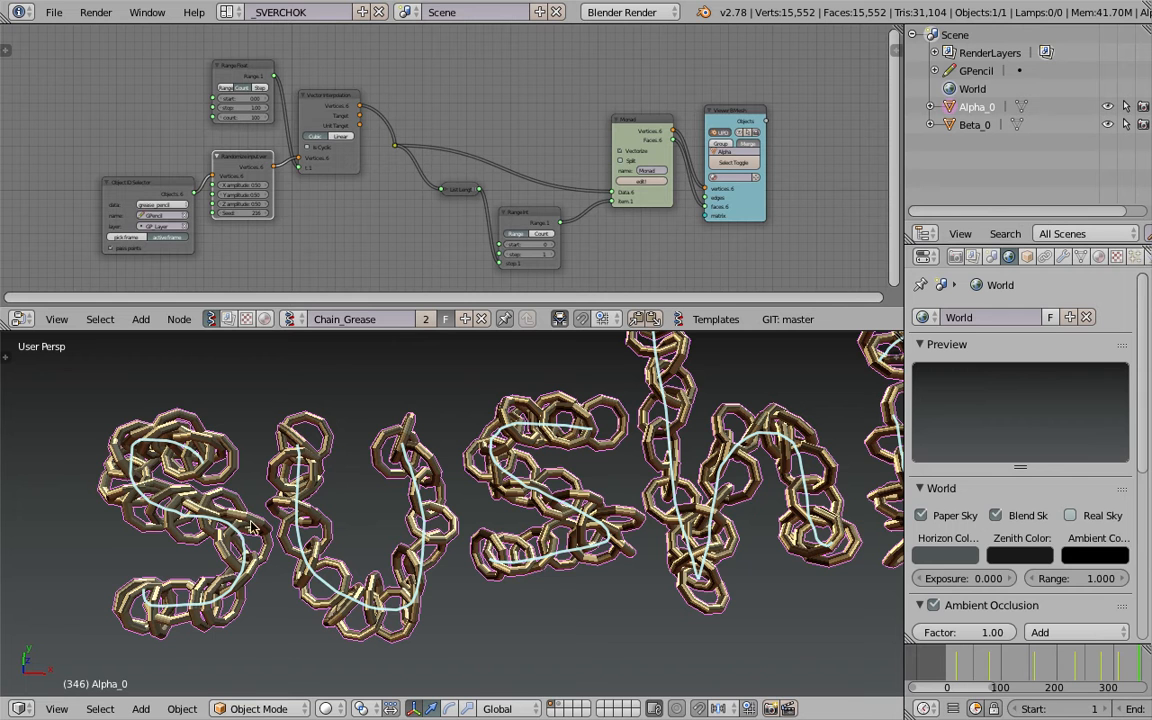
pyautogui.scroll(-3, 448, 500)
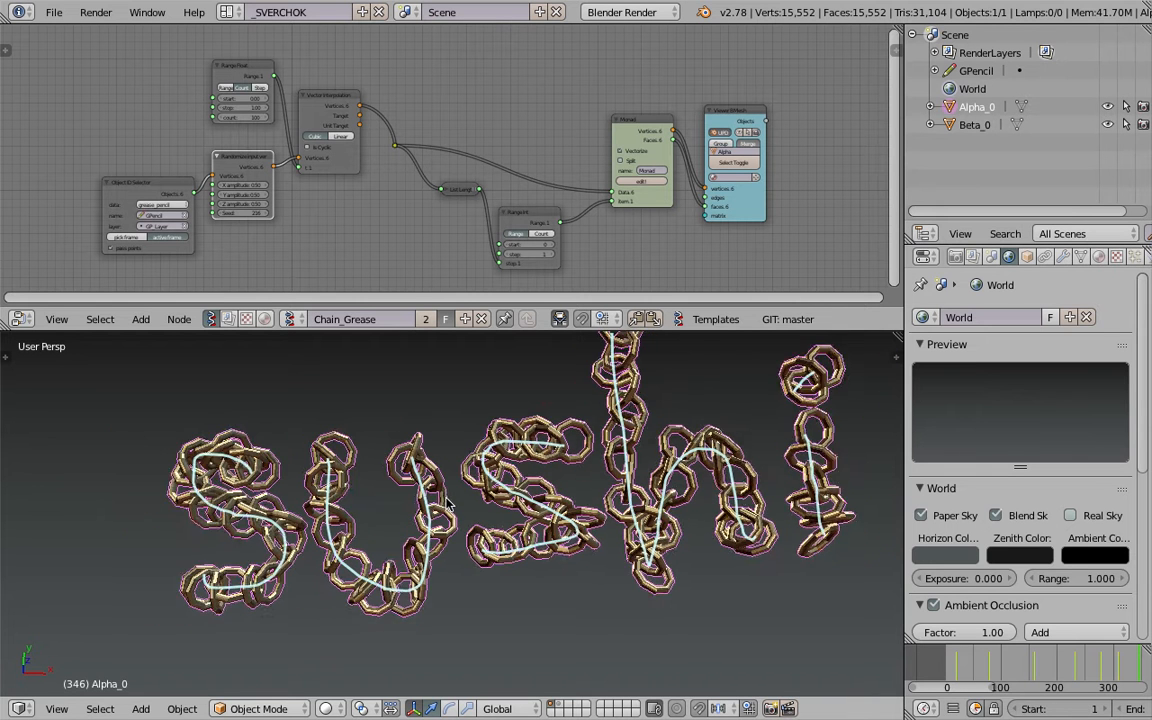
pyautogui.scroll(4, 420, 420)
pyautogui.scroll(-2, 430, 220)
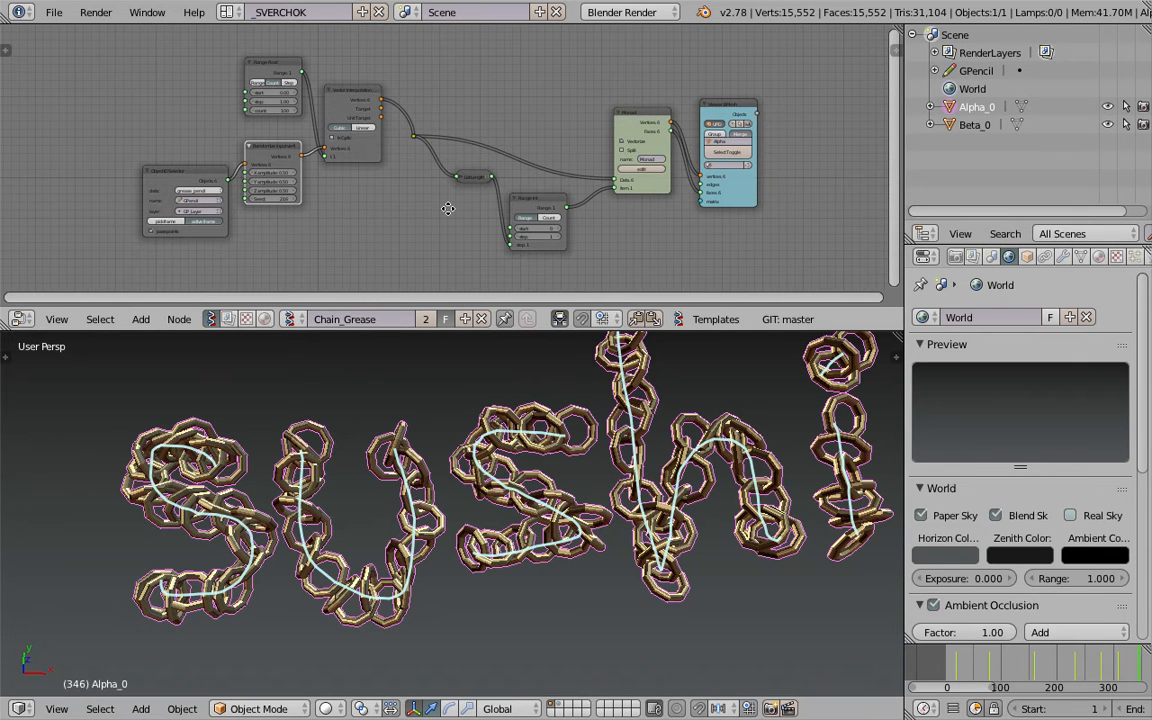
pyautogui.scroll(3, 405, 190)
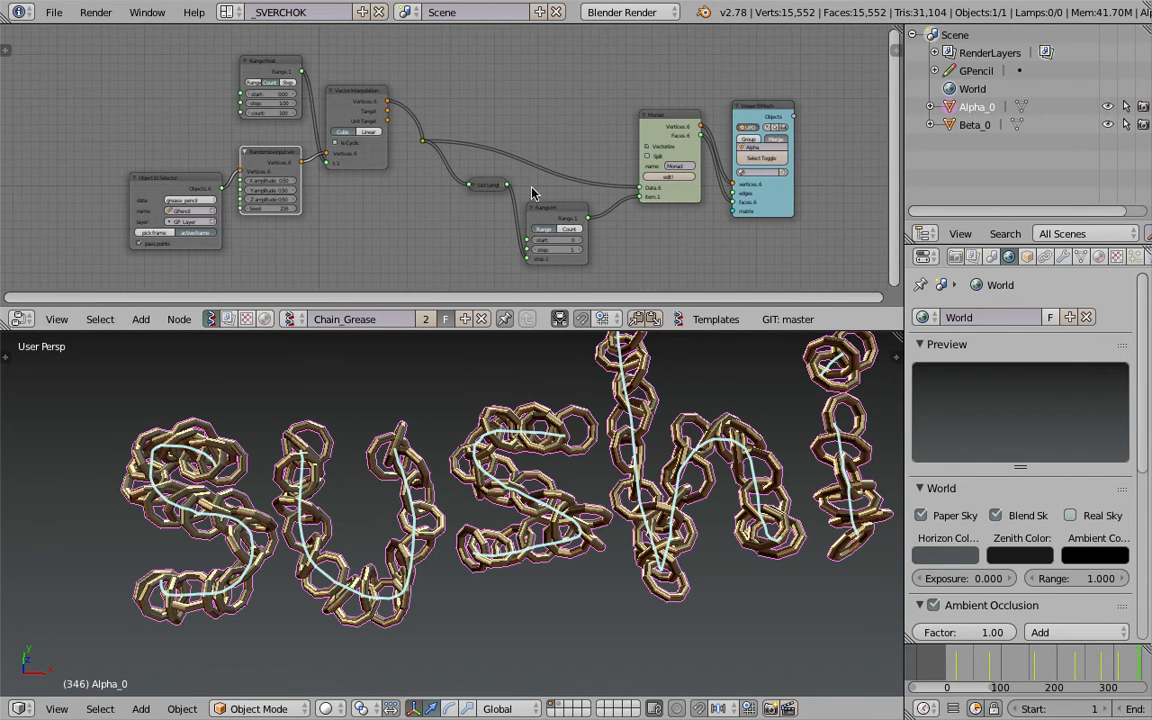
pyautogui.moveTo(540, 306); pyautogui.dragTo(540, 356)
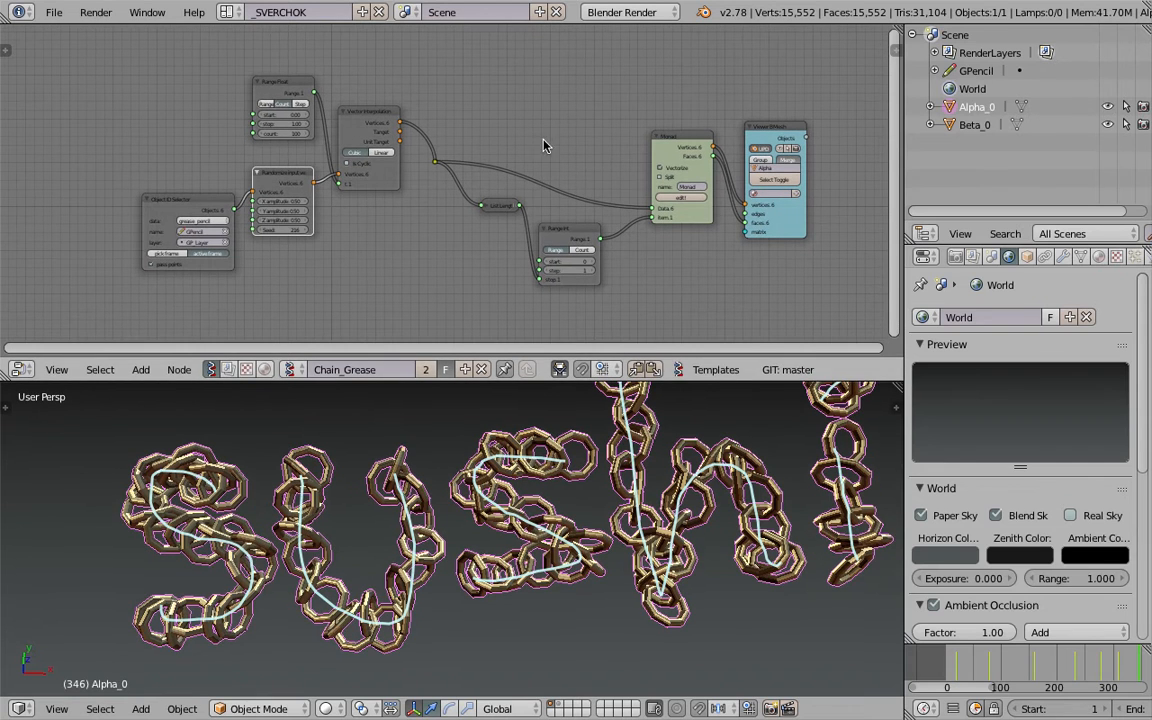
pyautogui.moveTo(904, 128); pyautogui.dragTo(966, 128)
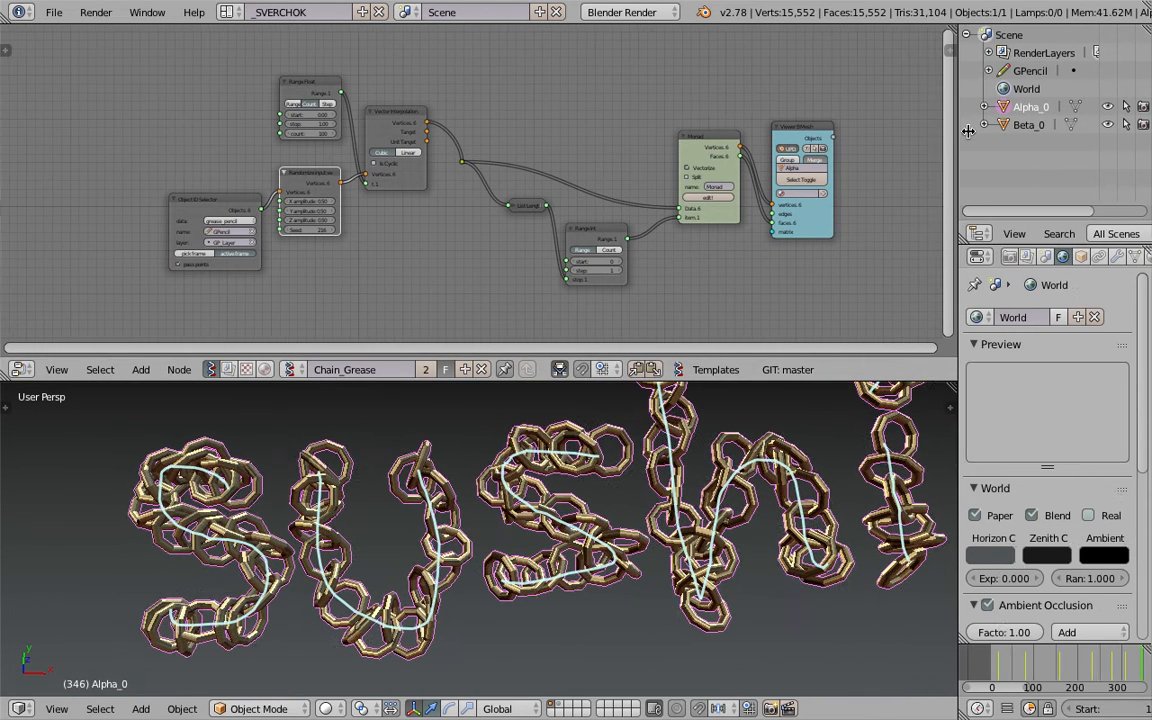
pyautogui.scroll(2, 509, 265)
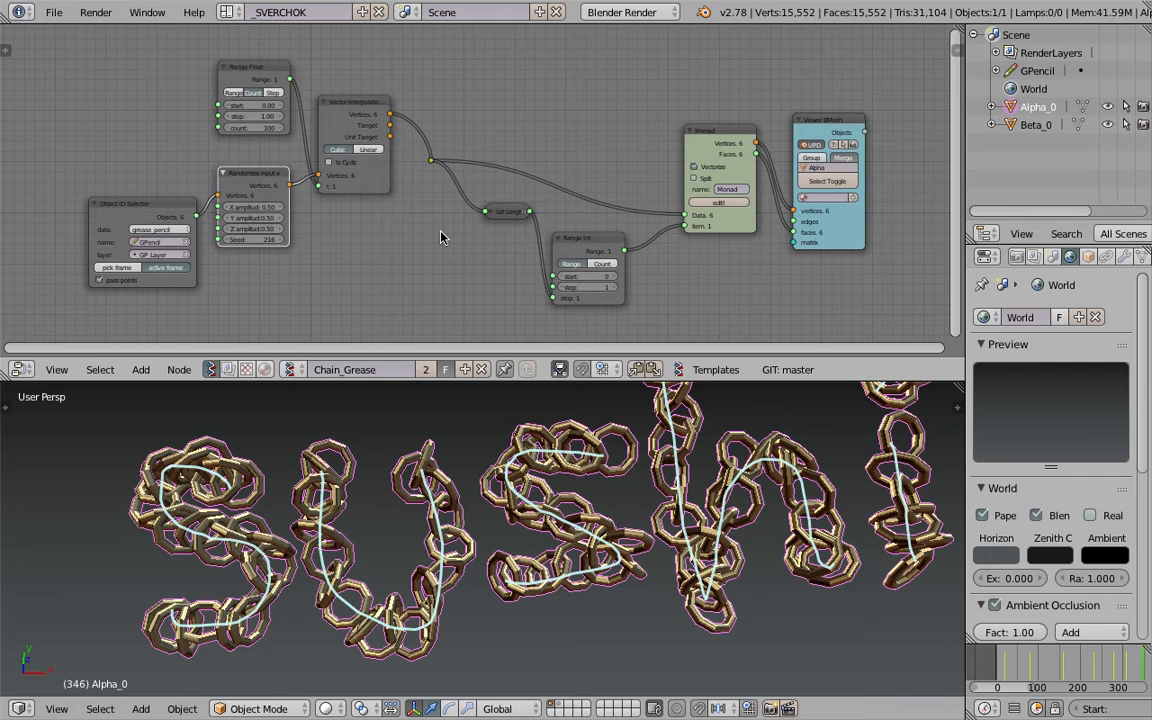
# Step: Examine how the chain links follow the grease pencil strokes of "sushi" in the 3D view
pyautogui.scroll(-1, 568, 483)
pyautogui.keyDown('shift'); pyautogui.moveTo(580, 480); pyautogui.dragTo(530, 491, button='middle'); pyautogui.keyUp('shift')
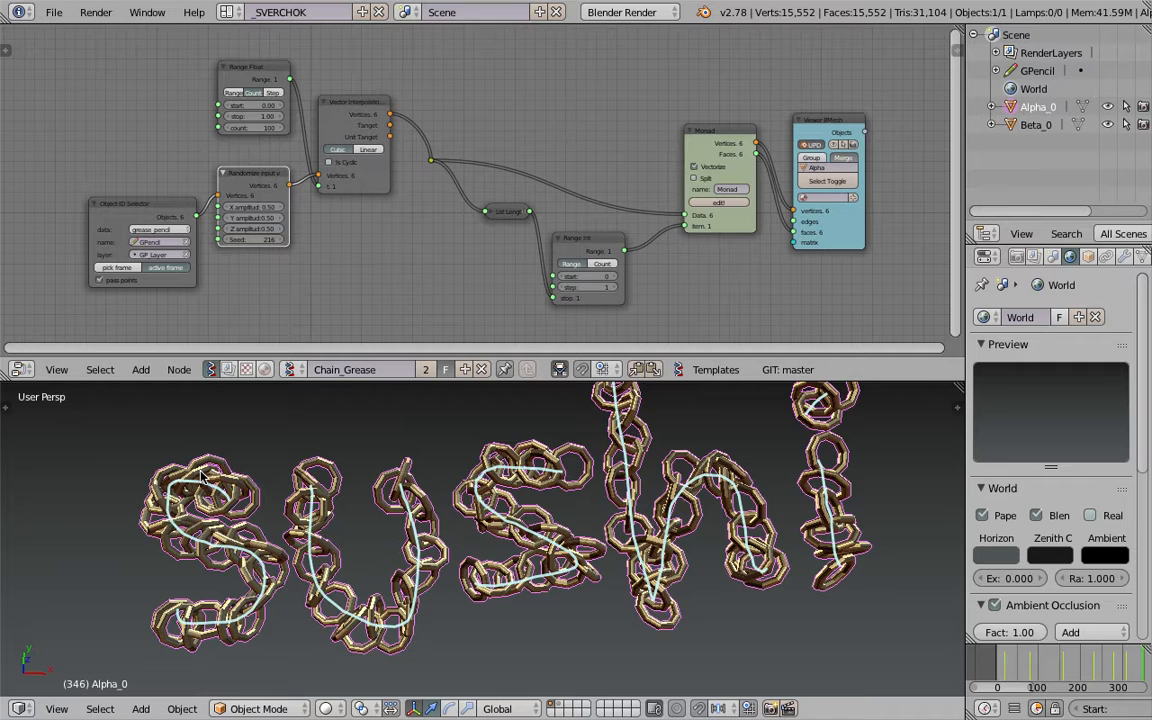
pyautogui.scroll(1, 230, 575)
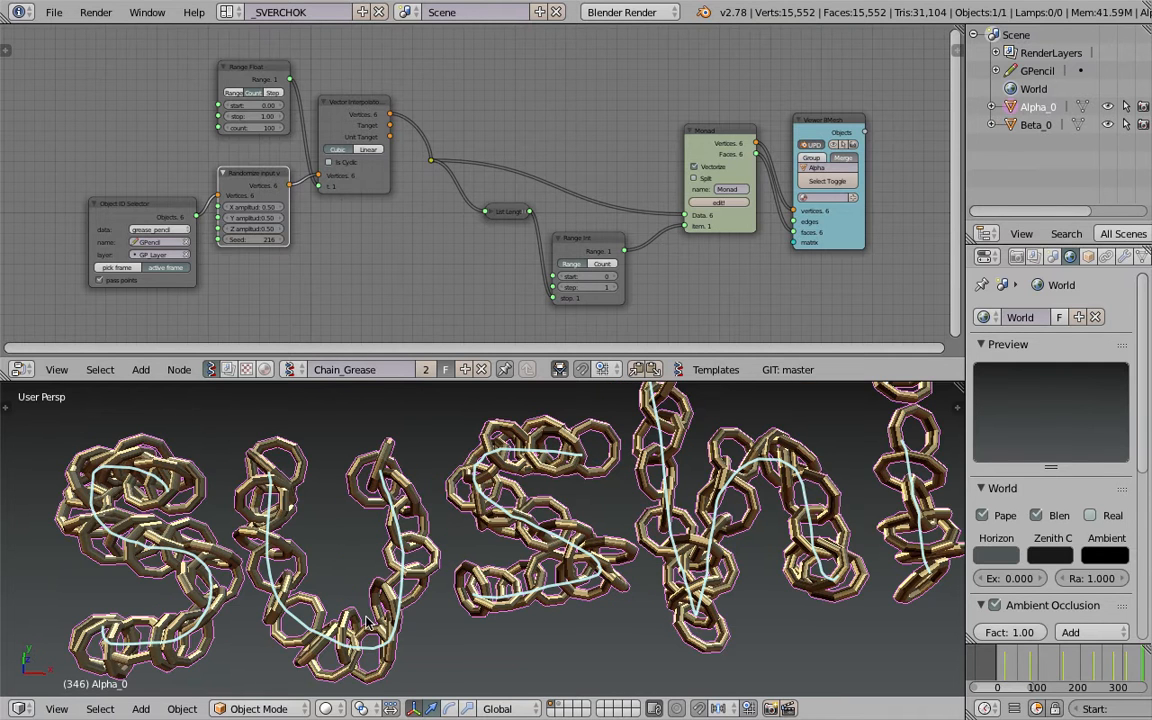
pyautogui.scroll(-1, 452, 505)
pyautogui.keyDown('shift'); pyautogui.moveTo(519, 502); pyautogui.dragTo(460, 500, button='middle'); pyautogui.keyUp('shift')
pyautogui.scroll(-2, 424, 488)
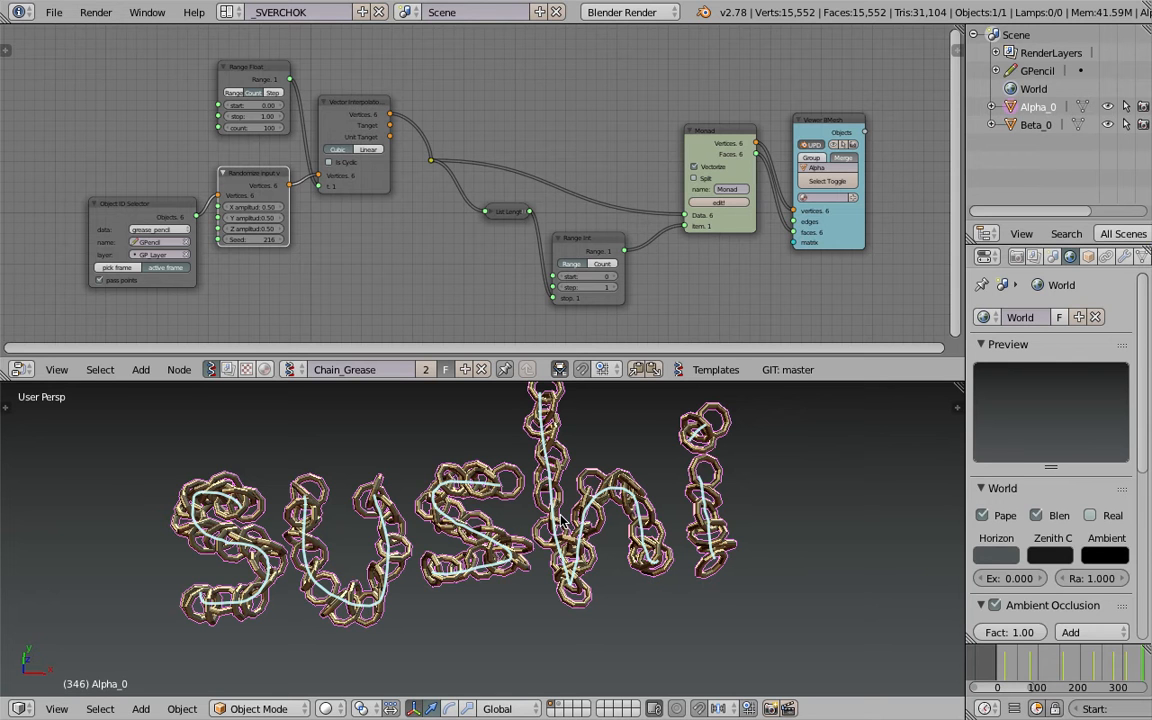
# Step: Reposition the Monad and Viewer BMesh nodes slightly and enlarge the node editor further over the 3D view and side panels
pyautogui.scroll(4, 666, 193)
pyautogui.moveTo(666, 193); pyautogui.dragTo(424, 216, button='middle')
pyautogui.scroll(6, 511, 158)
pyautogui.moveTo(508, 147); pyautogui.dragTo(512, 139)
pyautogui.moveTo(726, 79); pyautogui.dragTo(788, 48)
pyautogui.moveTo(805, 381); pyautogui.dragTo(765, 532)
pyautogui.scroll(-4, 437, 179)
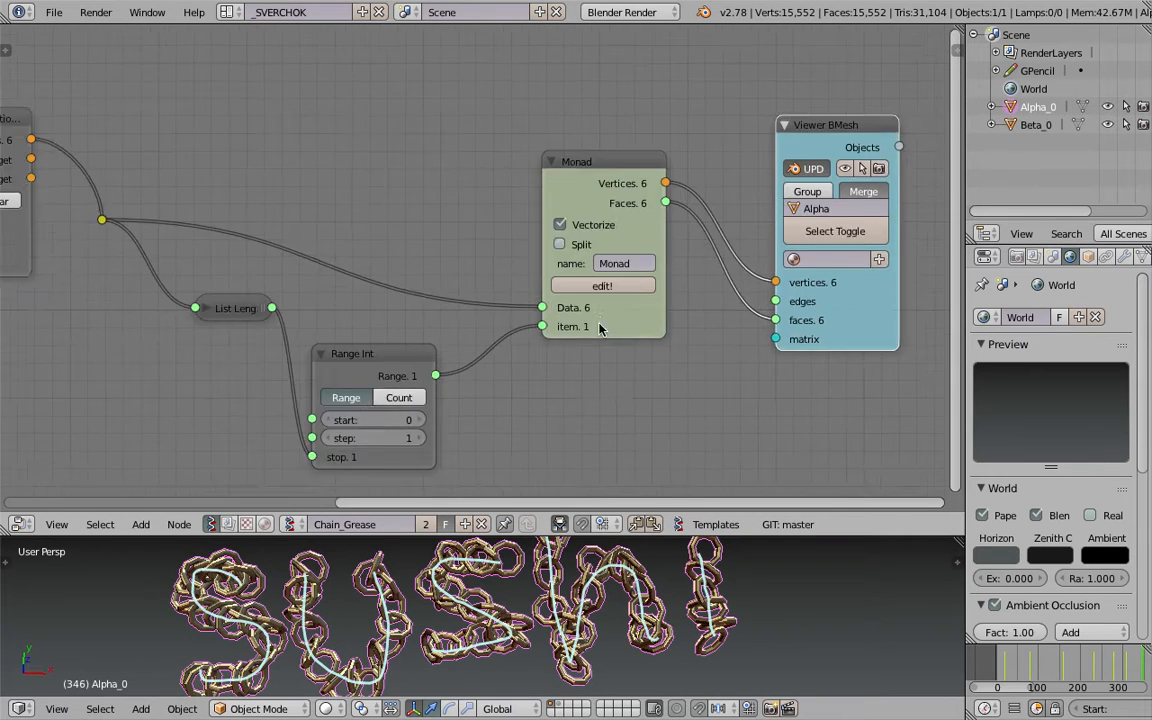
pyautogui.scroll(-2, 329, 178)
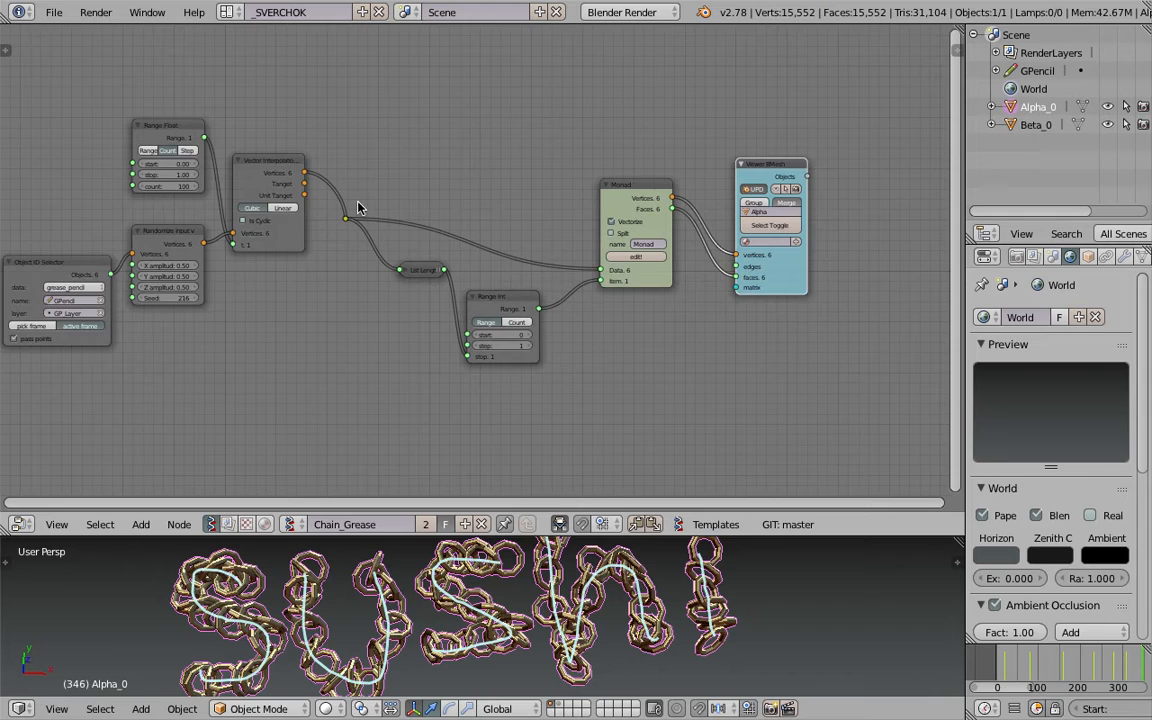
pyautogui.moveTo(242, 202); pyautogui.dragTo(272, 198, button='middle')
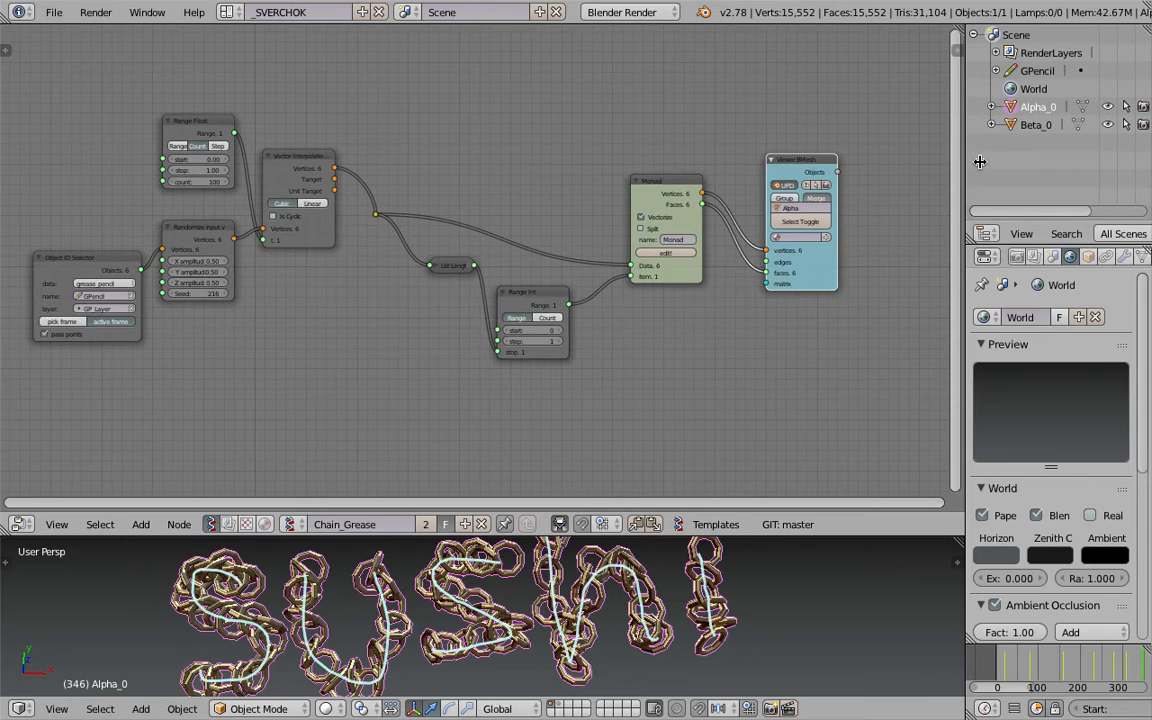
pyautogui.moveTo(963, 167); pyautogui.dragTo(1031, 167)
# Step: Open the Monad node group for editing
pyautogui.scroll(3, 576, 188)
pyautogui.rightClick(400, 169)
pyautogui.moveTo(400, 169); pyautogui.dragTo(972, 219, button='middle')
pyautogui.scroll(2, 447, 206)
pyautogui.press('Tab')
# Step: Survey the nodes inside the Monad group, ending at the Group Inputs Exp and List Item nodes
pyautogui.scroll(-6, 484, 224)
pyautogui.scroll(-3, 484, 224)
pyautogui.scroll(6, 555, 232)
pyautogui.moveTo(540, 240); pyautogui.dragTo(440, 234, button='middle')
pyautogui.scroll(-5, 480, 232)
pyautogui.moveTo(195, 255); pyautogui.dragTo(648, 238, button='middle')
pyautogui.scroll(5, 472, 232)
pyautogui.scroll(2, 541, 241)
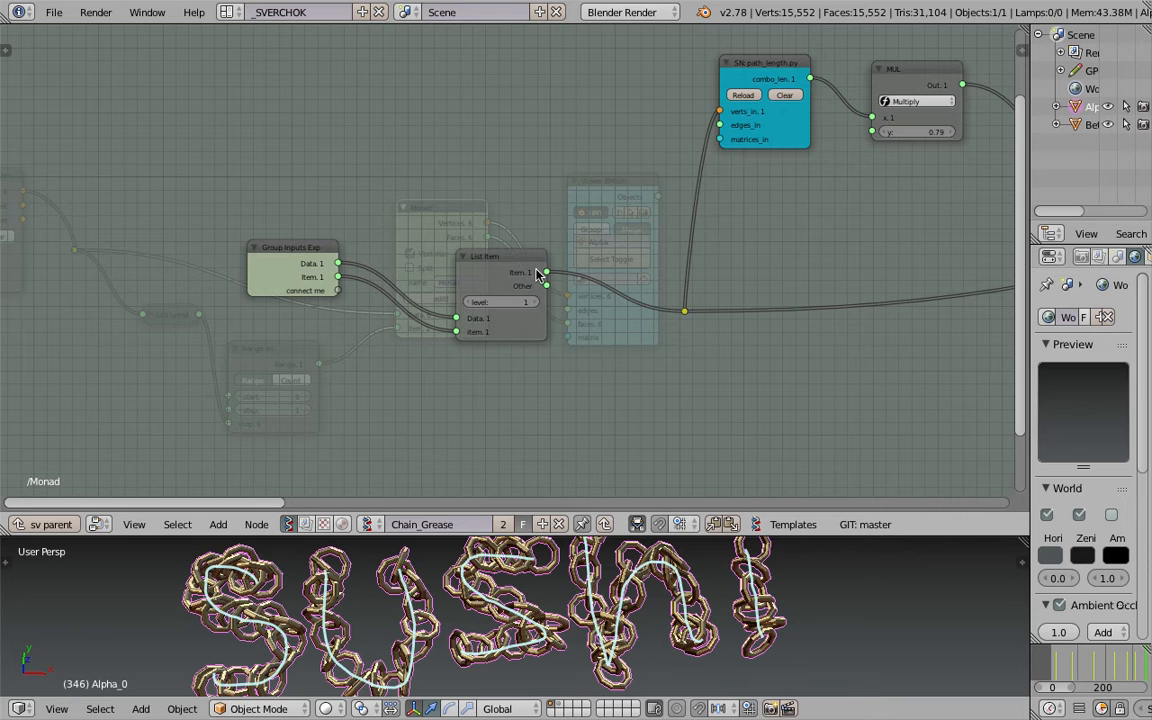
# Step: Adjust the placement of the Group Inputs Exp and List Item nodes at the start of the Monad group
pyautogui.moveTo(517, 265); pyautogui.dragTo(518, 235)
pyautogui.moveTo(256, 253); pyautogui.dragTo(273, 287)
pyautogui.click(490, 243)
pyautogui.moveTo(490, 243); pyautogui.dragTo(508, 275)
pyautogui.moveTo(499, 237); pyautogui.dragTo(453, 248, button='middle')
pyautogui.scroll(-4, 506, 259)
pyautogui.moveTo(489, 271); pyautogui.dragTo(505, 282)
pyautogui.scroll(4, 500, 278)
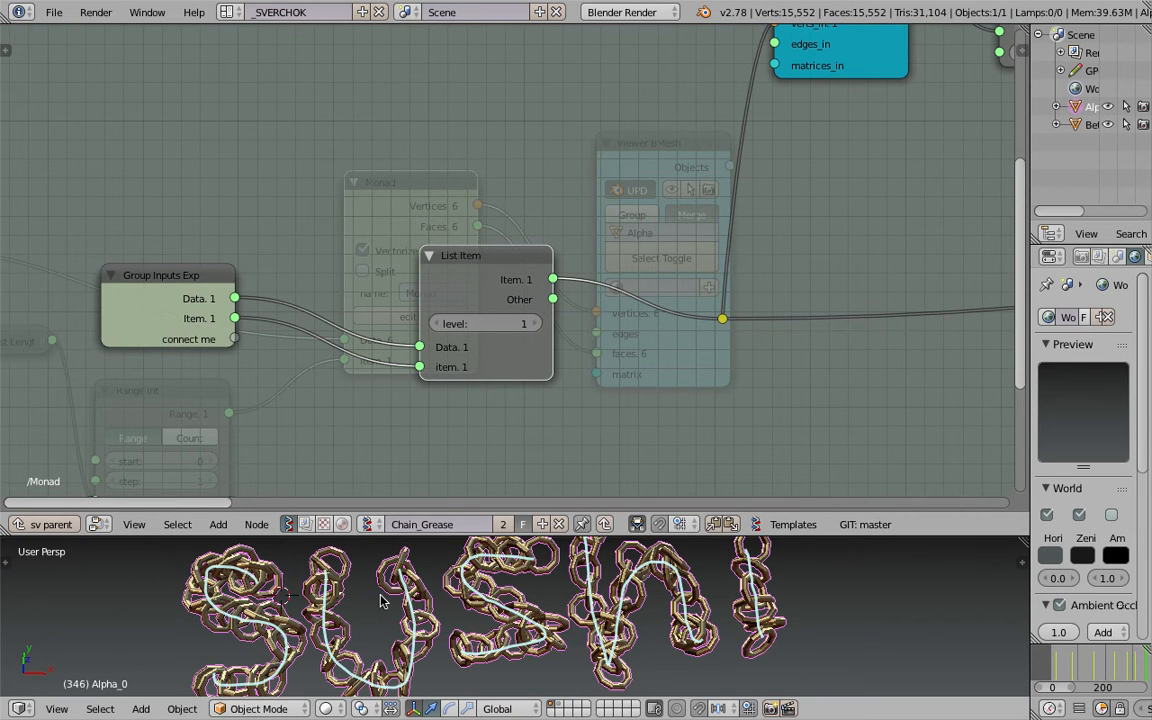
# Step: Enlarge the 3D view to fit the whole word "sushi" and shift the List Item and Group Inputs Exp nodes slightly
pyautogui.scroll(-2, 750, 582)
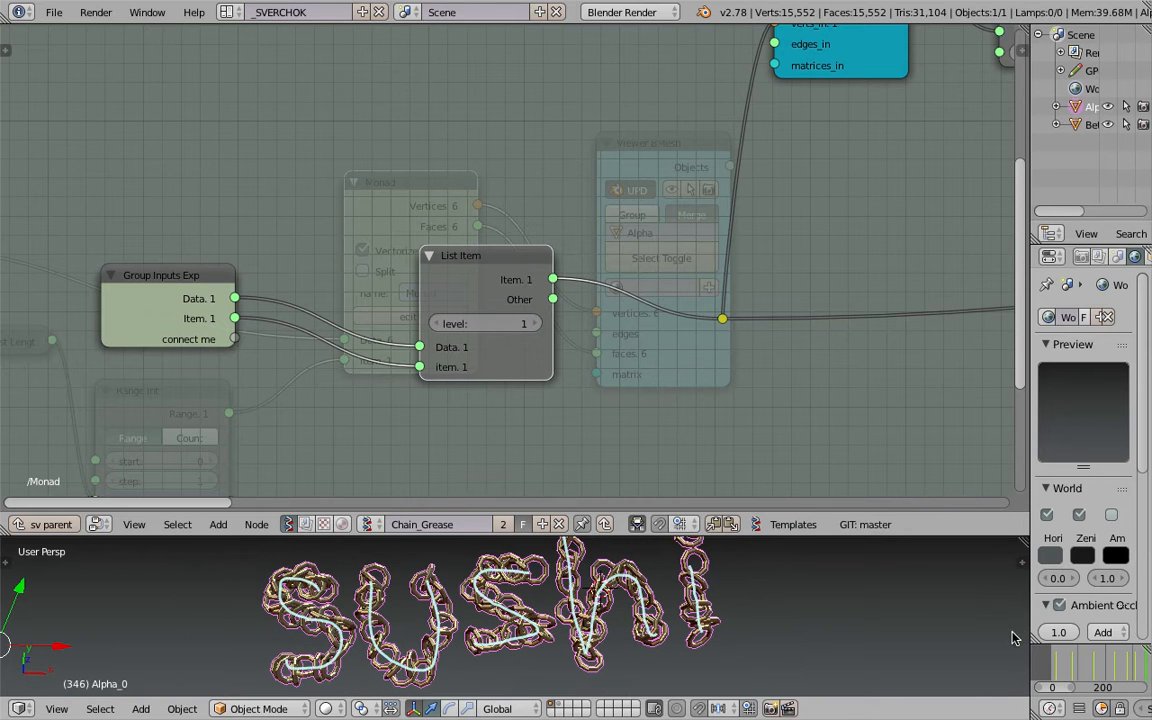
pyautogui.moveTo(626, 537); pyautogui.dragTo(622, 418)
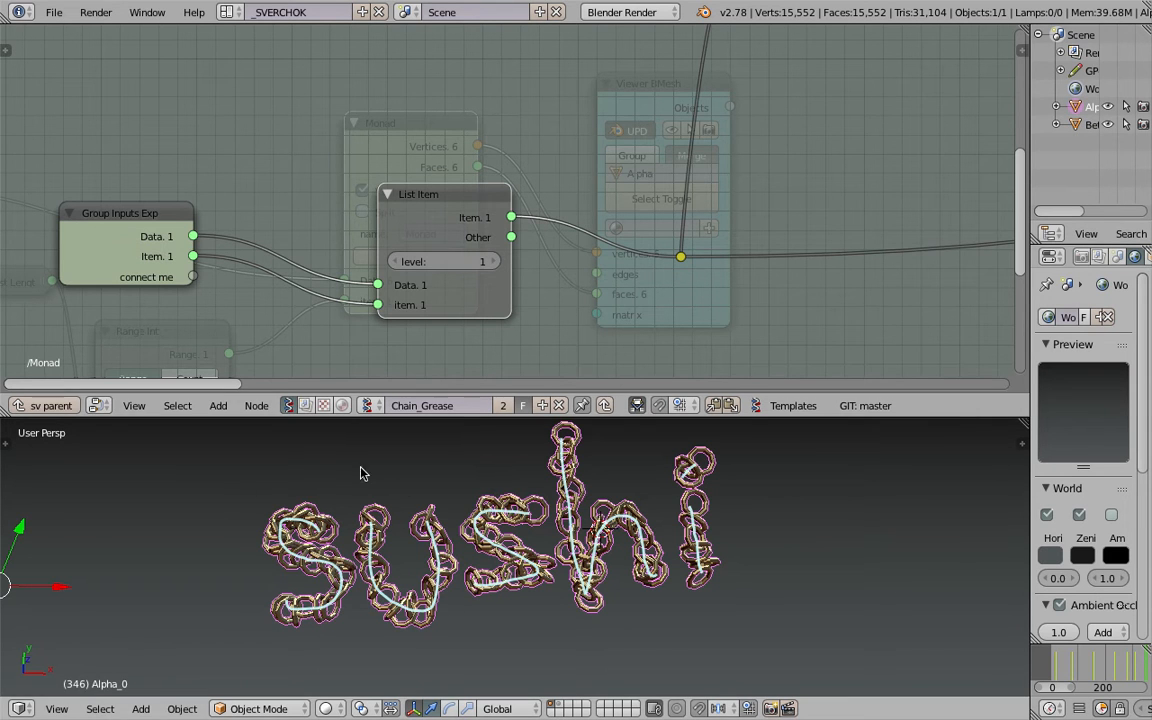
pyautogui.scroll(-1, 334, 257)
pyautogui.moveTo(334, 257); pyautogui.dragTo(354, 246, button='middle')
pyautogui.moveTo(441, 191); pyautogui.dragTo(471, 188)
pyautogui.scroll(-1, 370, 136)
pyautogui.moveTo(234, 235); pyautogui.dragTo(306, 213)
# Step: Reposition the SN: path_length.py script node slightly, in front of the MUL node
pyautogui.scroll(-3, 590, 170)
pyautogui.moveTo(590, 170); pyautogui.dragTo(222, 234, button='middle')
pyautogui.scroll(2, 337, 142)
pyautogui.moveTo(337, 142); pyautogui.dragTo(306, 149, button='middle')
pyautogui.moveTo(280, 88); pyautogui.dragTo(275, 108)
pyautogui.moveTo(336, 146); pyautogui.dragTo(392, 156, button='middle')
pyautogui.moveTo(335, 134)
pyautogui.mouseDown()
pyautogui.moveTo(337, 111)
pyautogui.moveTo(333, 131)
pyautogui.mouseUp()
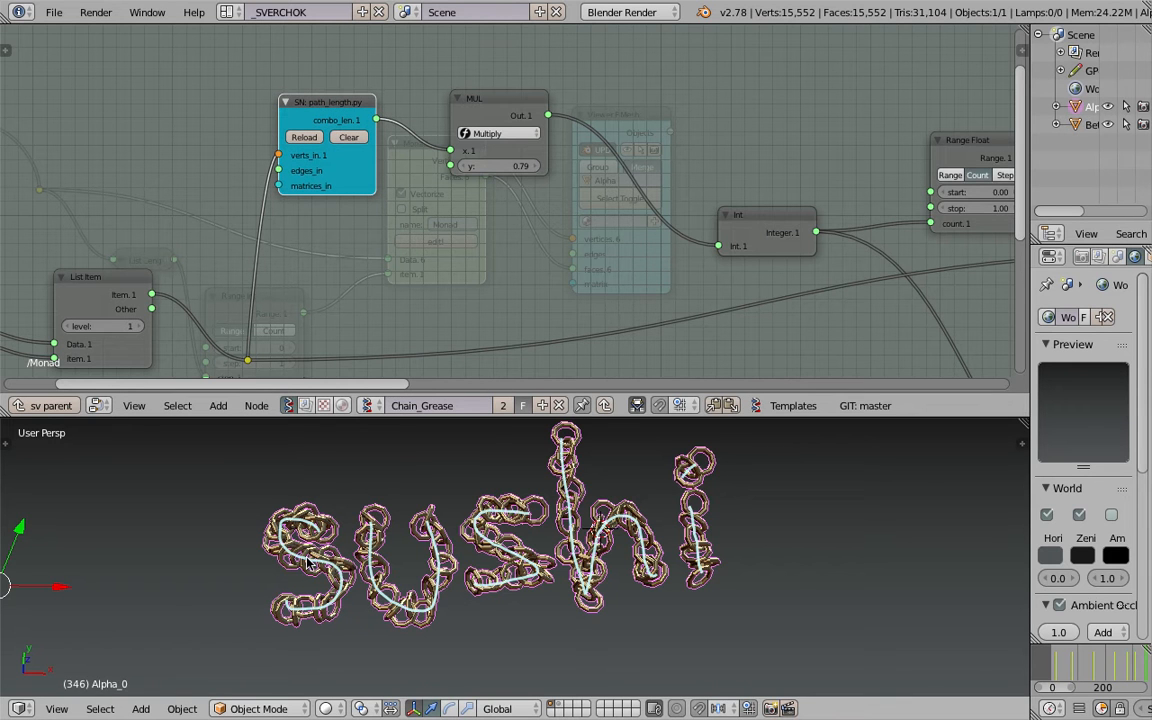
# Step: Nudge the MUL node and move the Int node up closer to it, before the Range Float node
pyautogui.moveTo(483, 125); pyautogui.dragTo(365, 132, button='middle')
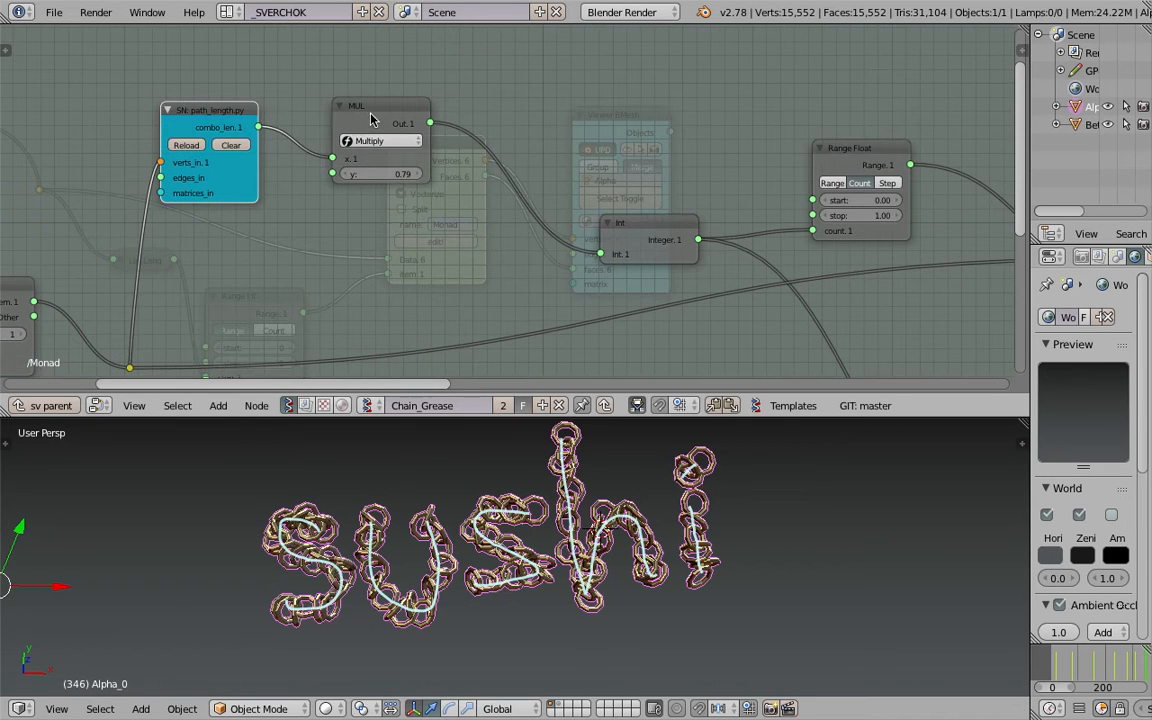
pyautogui.moveTo(373, 118); pyautogui.dragTo(373, 113)
pyautogui.scroll(2, 376, 157)
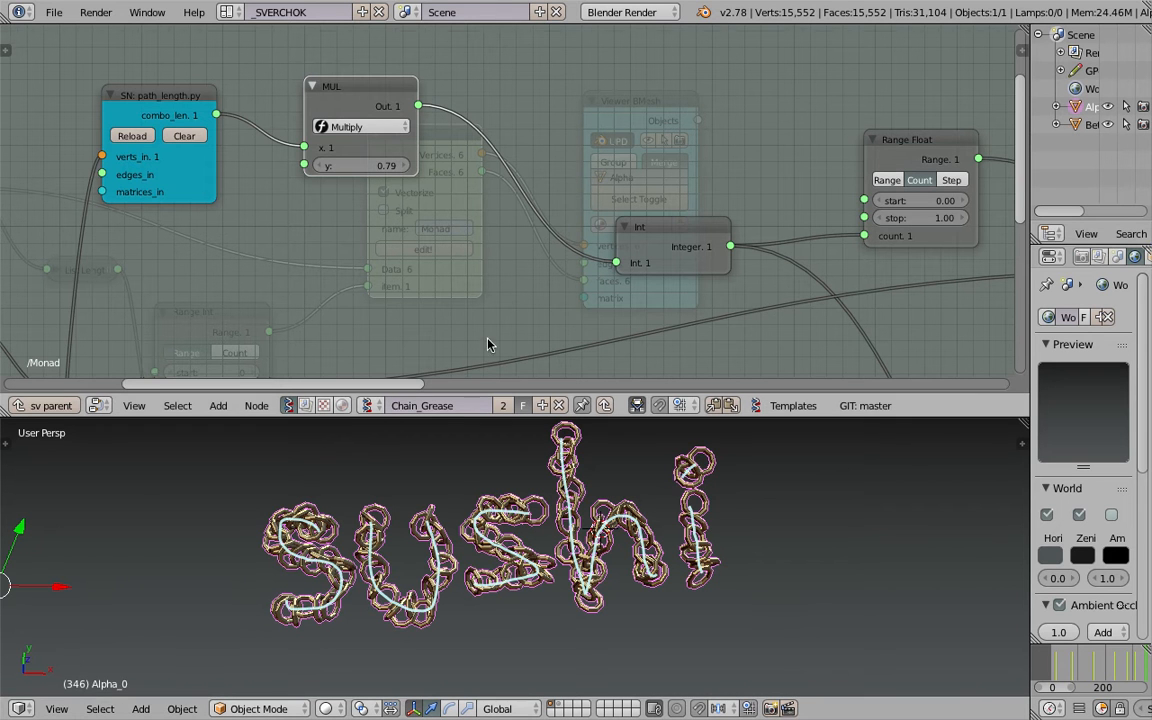
pyautogui.scroll(-1, 489, 342)
pyautogui.moveTo(630, 238); pyautogui.dragTo(575, 218, button='middle')
pyautogui.moveTo(575, 218); pyautogui.dragTo(522, 181)
pyautogui.moveTo(657, 188); pyautogui.dragTo(385, 183, button='middle')
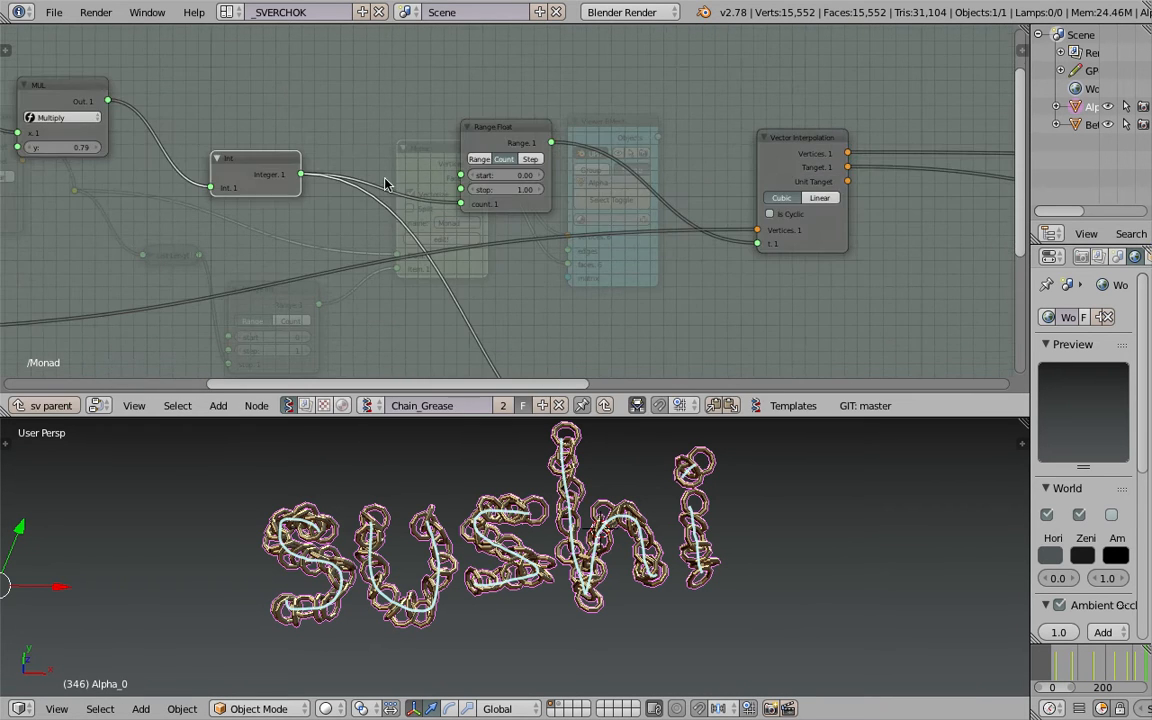
# Step: Shift the Range Float node up slightly and adjust the position of the Vector Interpolation node inside the Monad group
pyautogui.moveTo(480, 135); pyautogui.dragTo(498, 110)
pyautogui.moveTo(608, 151); pyautogui.dragTo(295, 100, button='middle')
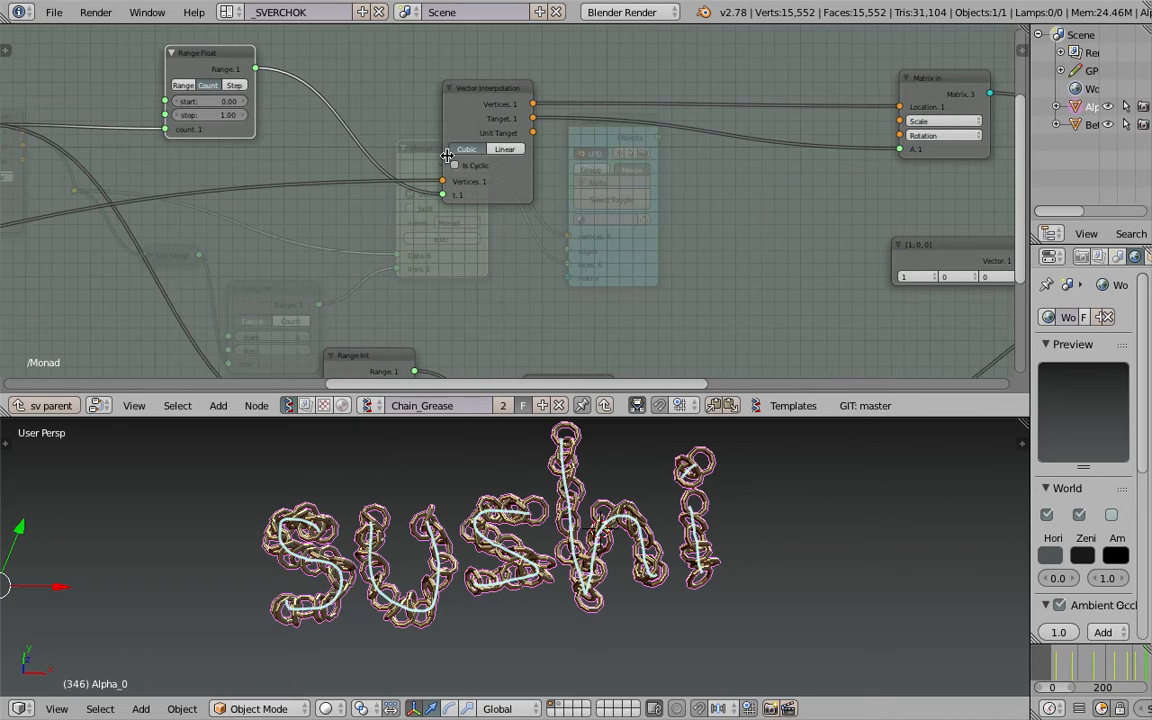
pyautogui.moveTo(481, 110); pyautogui.dragTo(393, 107, button='middle')
pyautogui.moveTo(395, 108); pyautogui.dragTo(421, 122)
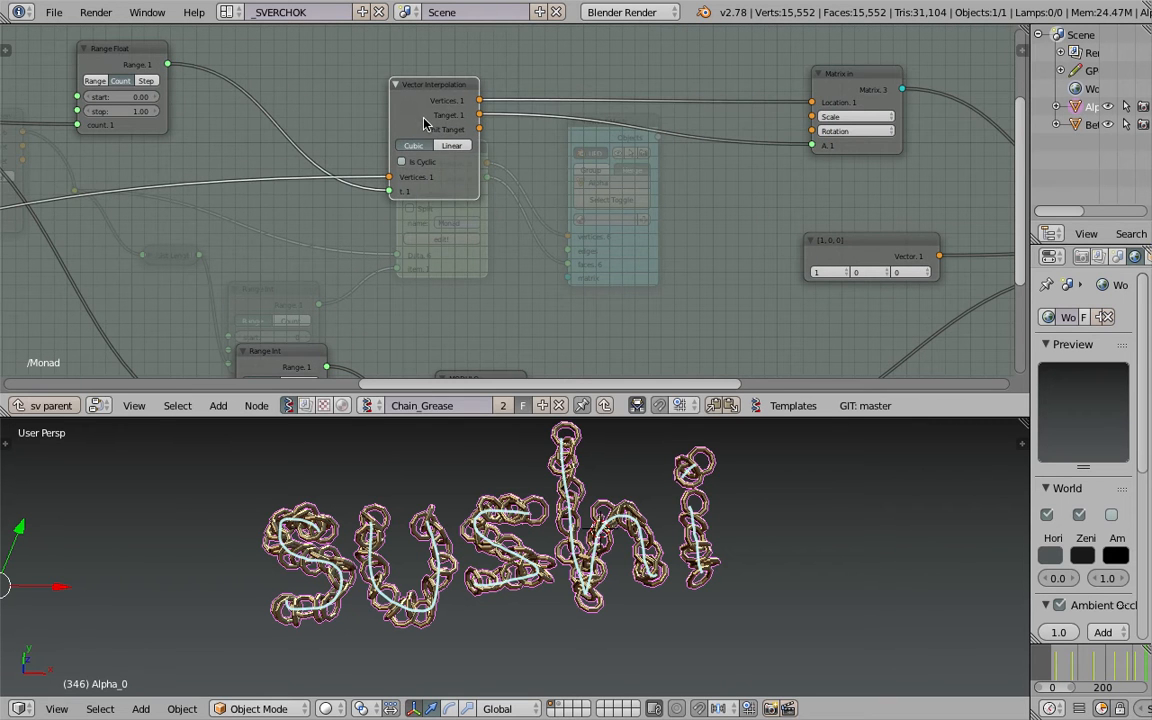
pyautogui.scroll(-3, 468, 190)
pyautogui.moveTo(470, 204); pyautogui.dragTo(461, 167, button='middle')
pyautogui.moveTo(482, 120); pyautogui.dragTo(512, 112)
pyautogui.scroll(5, 369, 91)
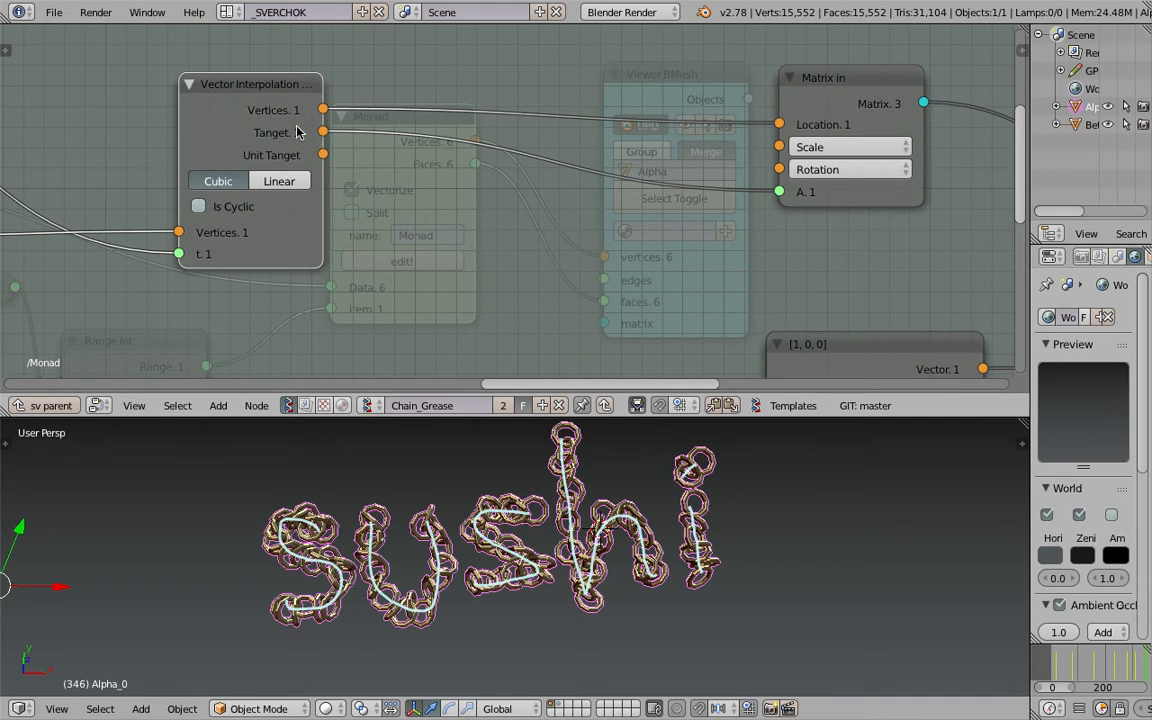
pyautogui.scroll(-2, 380, 140)
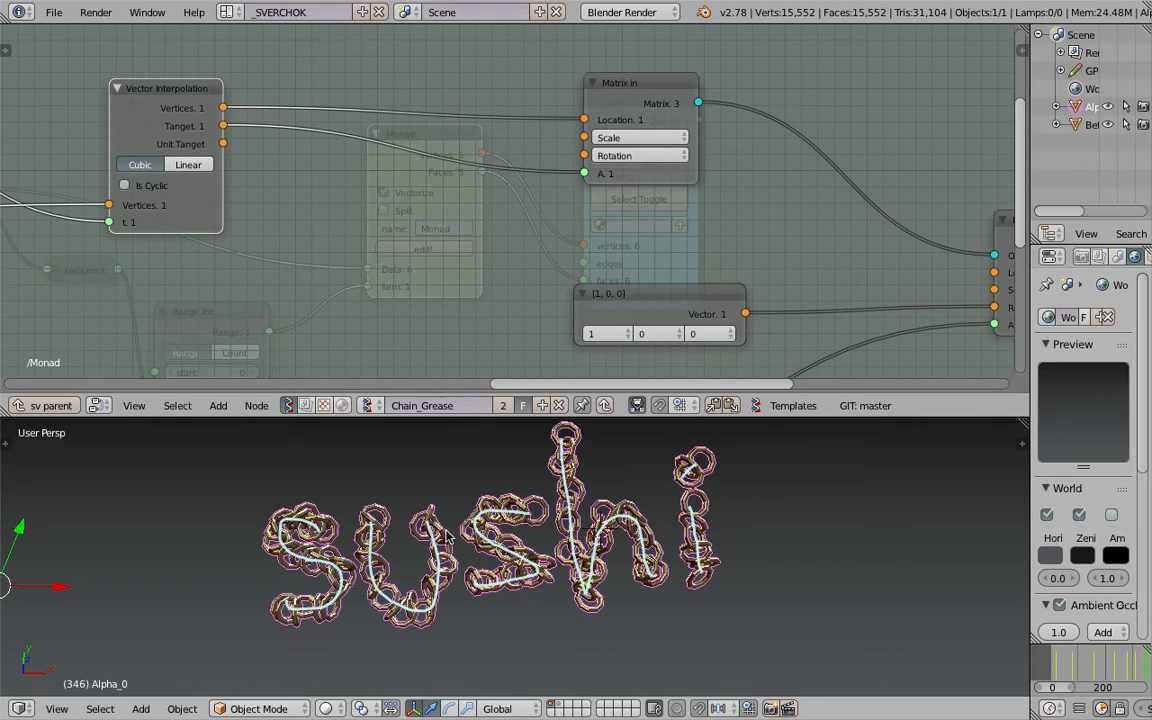
# Step: Move the Matrix in node closer to Matrix Deform and nudge the Matrix Deform node slightly
pyautogui.scroll(-3, 570, 235)
pyautogui.moveTo(628, 180); pyautogui.dragTo(567, 185, button='middle')
pyautogui.moveTo(562, 124); pyautogui.dragTo(604, 110)
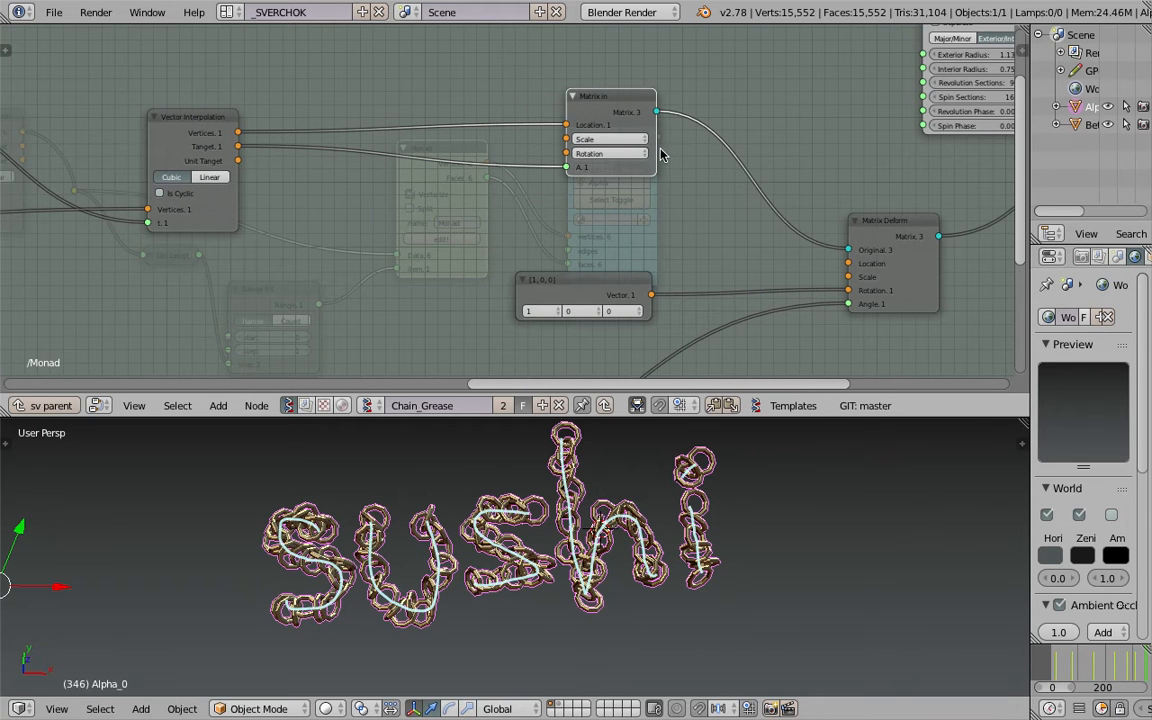
pyautogui.moveTo(669, 138); pyautogui.dragTo(627, 168, button='middle')
pyautogui.moveTo(792, 236); pyautogui.dragTo(783, 241)
pyautogui.moveTo(716, 231); pyautogui.dragTo(610, 259, button='middle')
pyautogui.scroll(-3, 587, 231)
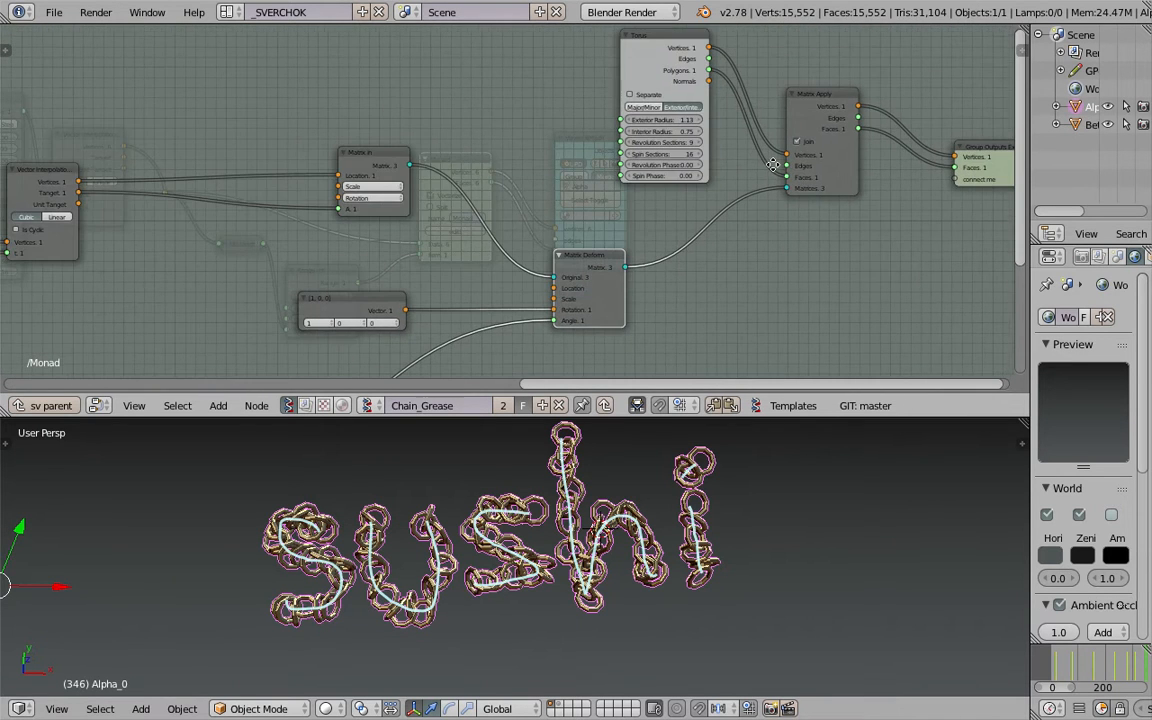
# Step: Nudge the Torus and Matrix Apply nodes in front of the Group Outputs Exp node
pyautogui.moveTo(773, 165); pyautogui.dragTo(551, 234, button='middle')
pyautogui.scroll(2, 551, 234)
pyautogui.moveTo(451, 66); pyautogui.dragTo(471, 59)
pyautogui.moveTo(643, 142); pyautogui.dragTo(660, 154)
pyautogui.moveTo(447, 66); pyautogui.dragTo(432, 67)
pyautogui.moveTo(720, 155); pyautogui.dragTo(733, 165)
pyautogui.moveTo(683, 178); pyautogui.dragTo(711, 163, button='middle')
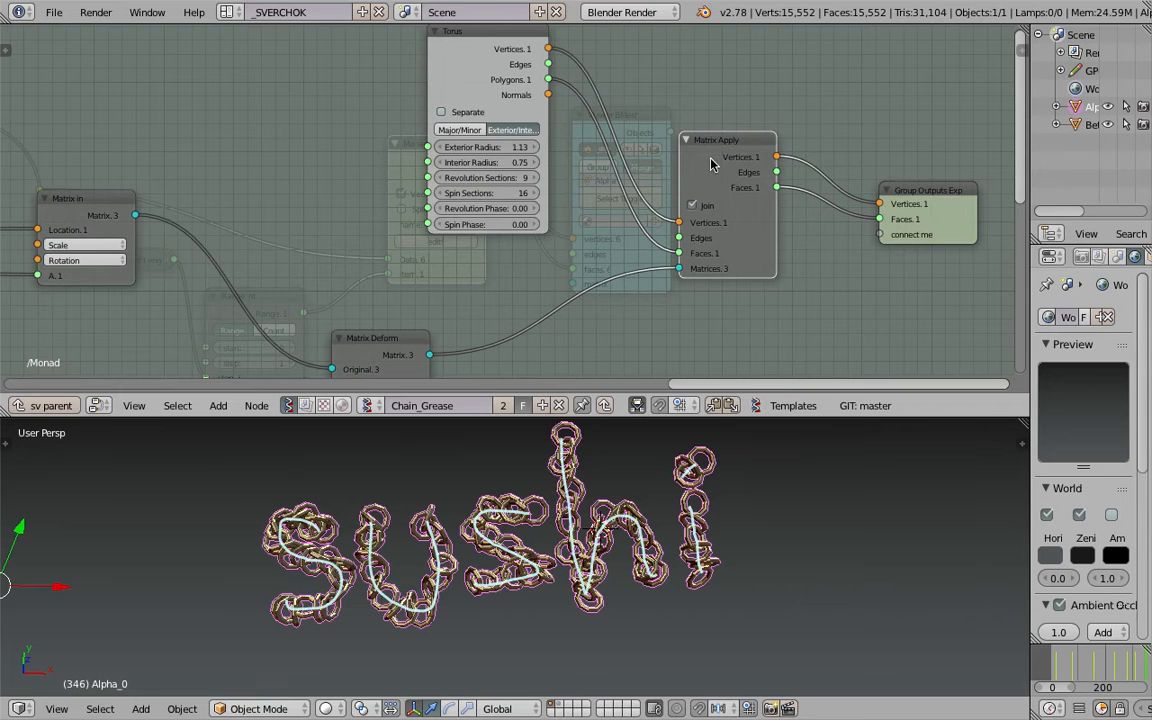
# Step: Move the Matrix Deform node further along the chain and bring the Switch node closer to it
pyautogui.moveTo(395, 342); pyautogui.dragTo(450, 246, button='middle')
pyautogui.moveTo(138, 130); pyautogui.dragTo(228, 115, button='middle')
pyautogui.moveTo(520, 223); pyautogui.dragTo(668, 175)
pyautogui.moveTo(505, 245); pyautogui.dragTo(543, 207, button='middle')
pyautogui.moveTo(464, 262); pyautogui.dragTo(612, 167, button='middle')
pyautogui.scroll(-3, 574, 198)
pyautogui.moveTo(557, 213); pyautogui.dragTo(709, 150, button='middle')
pyautogui.moveTo(364, 259); pyautogui.dragTo(563, 204)
pyautogui.moveTo(302, 199); pyautogui.dragTo(449, 196, button='middle')
pyautogui.scroll(3, 449, 196)
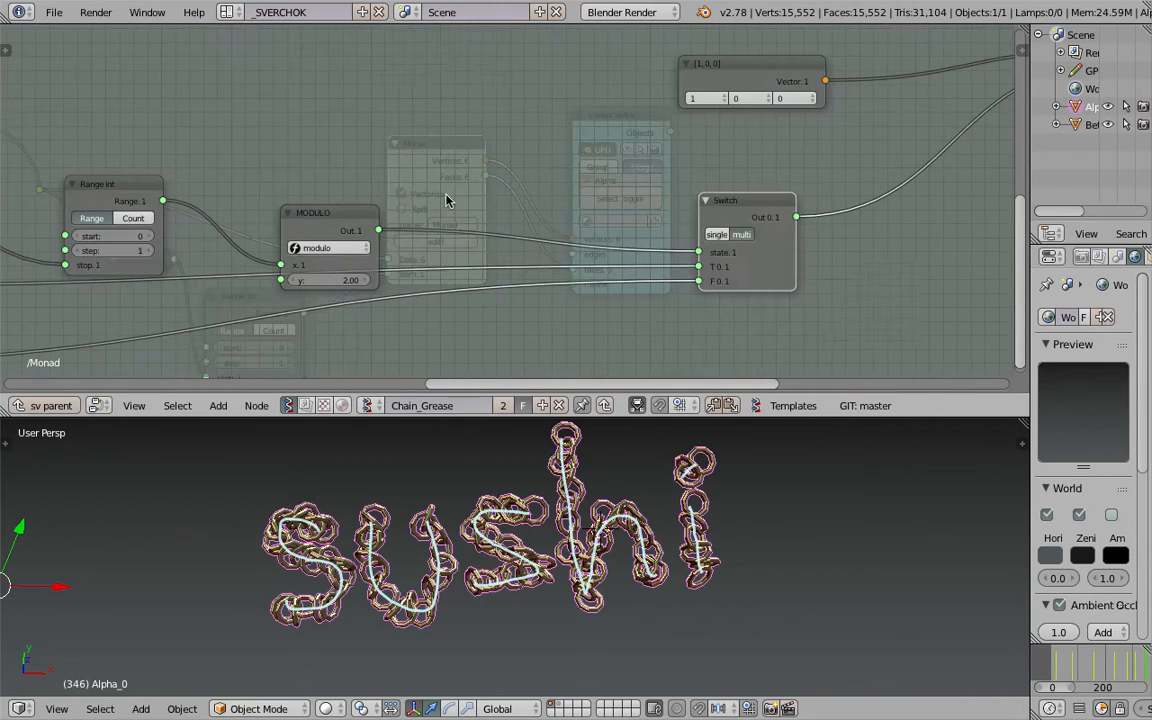
# Step: Move the MODULO and Range Int nodes up and closer to the Switch node
pyautogui.moveTo(350, 225); pyautogui.dragTo(444, 143)
pyautogui.moveTo(84, 193); pyautogui.dragTo(281, 160)
pyautogui.scroll(-1, 282, 166)
# Step: Bring the 0.0 and 90.0 Float nodes next to the Switch inputs they feed
pyautogui.moveTo(310, 177); pyautogui.dragTo(368, 191, button='middle')
pyautogui.moveTo(206, 196); pyautogui.dragTo(332, 180, button='middle')
pyautogui.scroll(-2, 300, 190)
pyautogui.moveTo(163, 246); pyautogui.dragTo(258, 241, button='middle')
pyautogui.moveTo(258, 241); pyautogui.dragTo(791, 220)
pyautogui.moveTo(268, 289); pyautogui.dragTo(822, 267)
pyautogui.moveTo(920, 209); pyautogui.dragTo(558, 252, button='middle')
pyautogui.scroll(8, 558, 252)
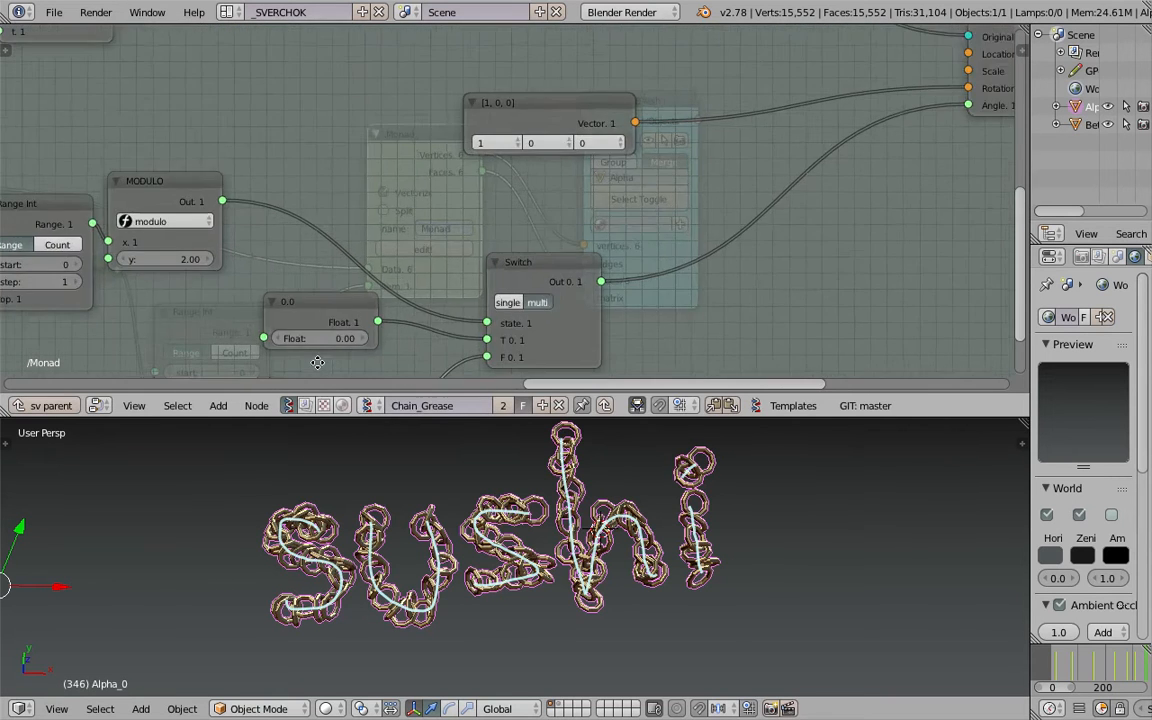
pyautogui.moveTo(390, 350); pyautogui.dragTo(429, 260, button='middle')
# Step: Set the current frame to 409 and leave the Monad group for the parent node tree
pyautogui.moveTo(440, 478)
pyautogui.mouseDown(button='middle')
pyautogui.moveTo(445, 504)
pyautogui.moveTo(437, 480)
pyautogui.moveTo(457, 492)
pyautogui.mouseUp(button='middle')
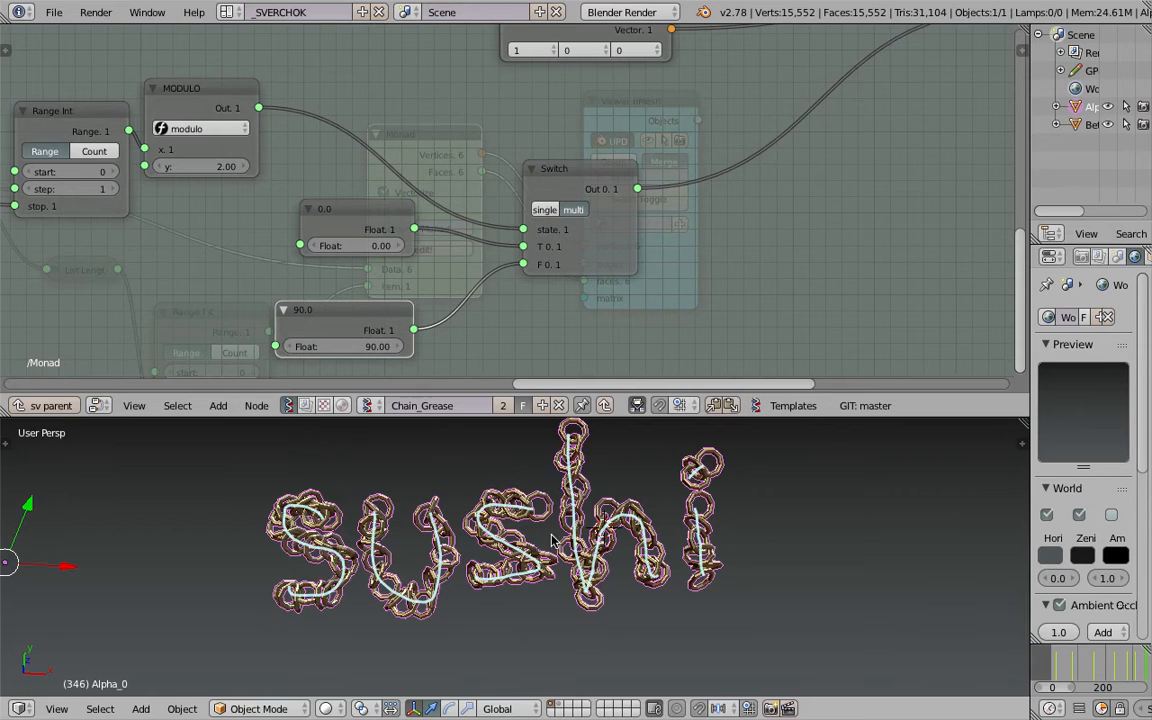
pyautogui.moveTo(592, 532); pyautogui.dragTo(601, 535, button='middle')
pyautogui.scroll(-3, 1121, 685)
pyautogui.scroll(-2, 1105, 677)
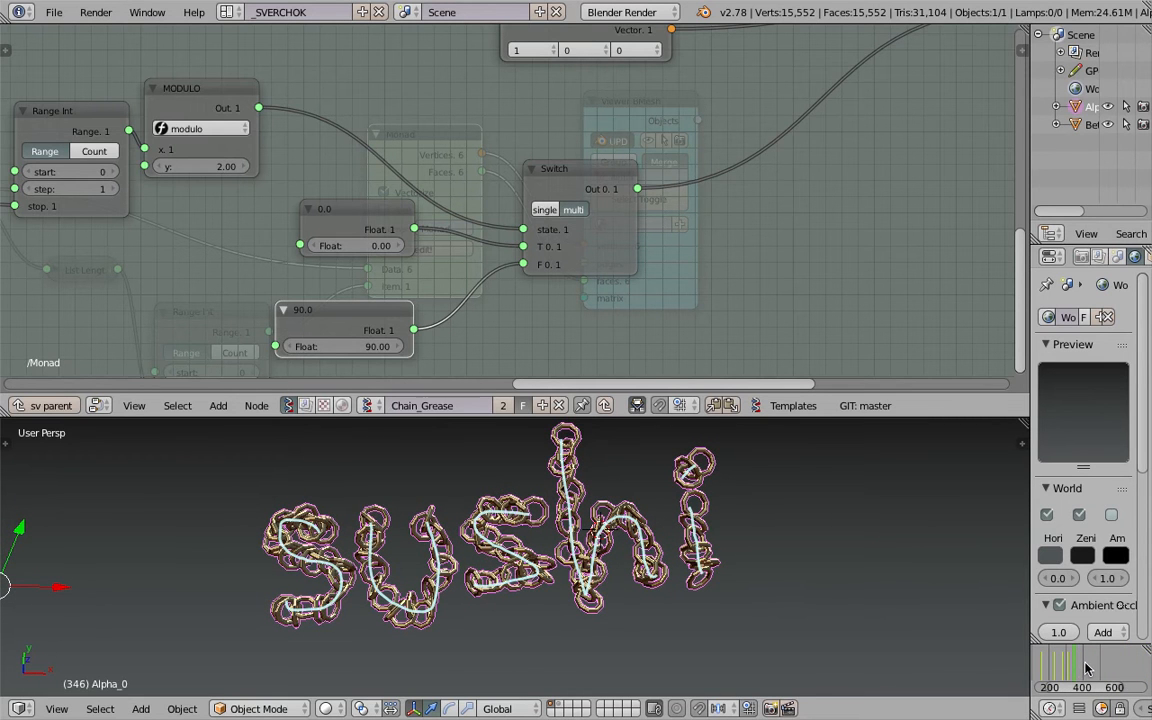
pyautogui.click(1084, 665)
pyautogui.press('Tab')
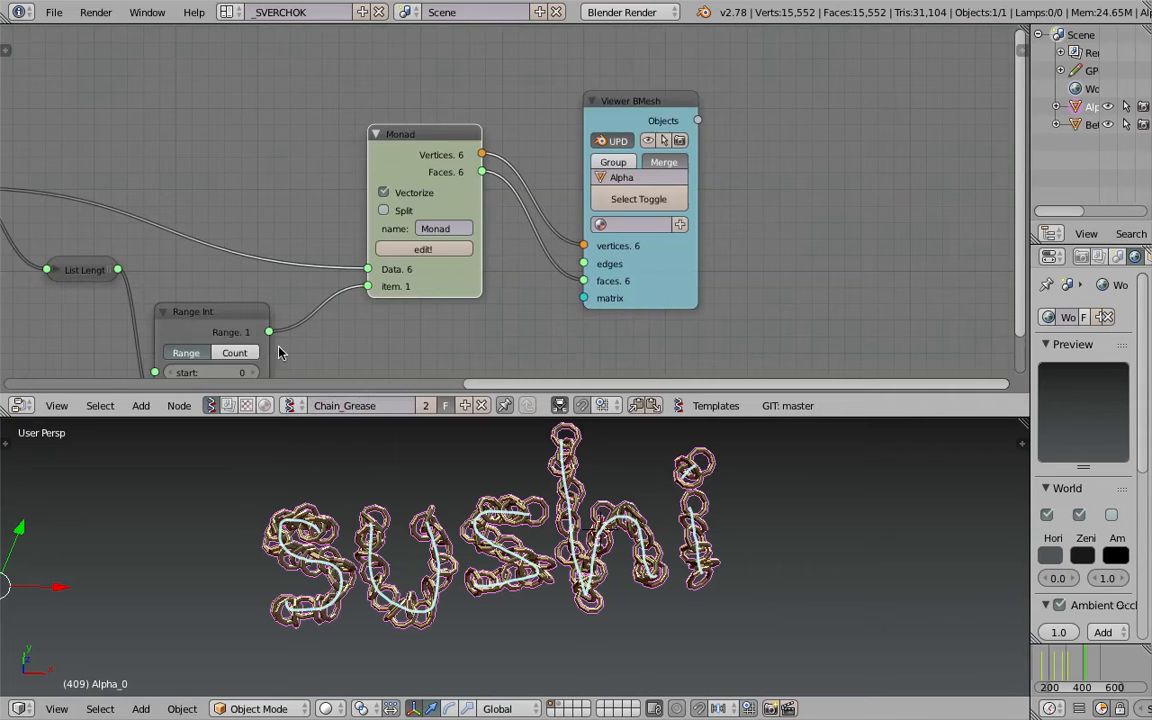
# Step: Move the Monad and Viewer BMesh nodes slightly upward in the parent node tree
pyautogui.moveTo(401, 245); pyautogui.dragTo(434, 259, button='middle')
pyautogui.moveTo(472, 163); pyautogui.dragTo(469, 122)
pyautogui.moveTo(620, 139); pyautogui.dragTo(600, 104)
pyautogui.moveTo(543, 136); pyautogui.dragTo(607, 134, button='middle')
pyautogui.scroll(2, 607, 134)
pyautogui.scroll(-2, 500, 155)
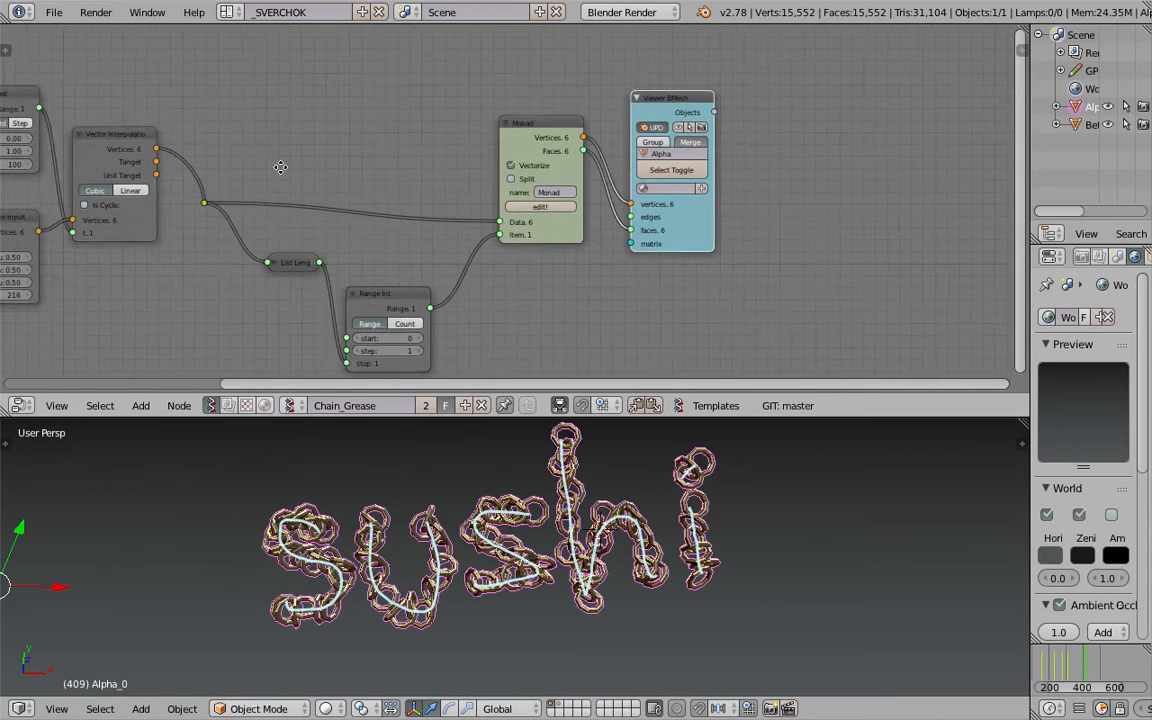
# Step: Shift the Vector Interpolation, List Length and Range Int nodes upward in front of the Monad node
pyautogui.moveTo(131, 133); pyautogui.dragTo(219, 115, button='middle')
pyautogui.moveTo(220, 120); pyautogui.dragTo(240, 102)
pyautogui.moveTo(383, 243); pyautogui.dragTo(383, 226)
pyautogui.moveTo(480, 278); pyautogui.dragTo(497, 237)
pyautogui.scroll(1, 352, 462)
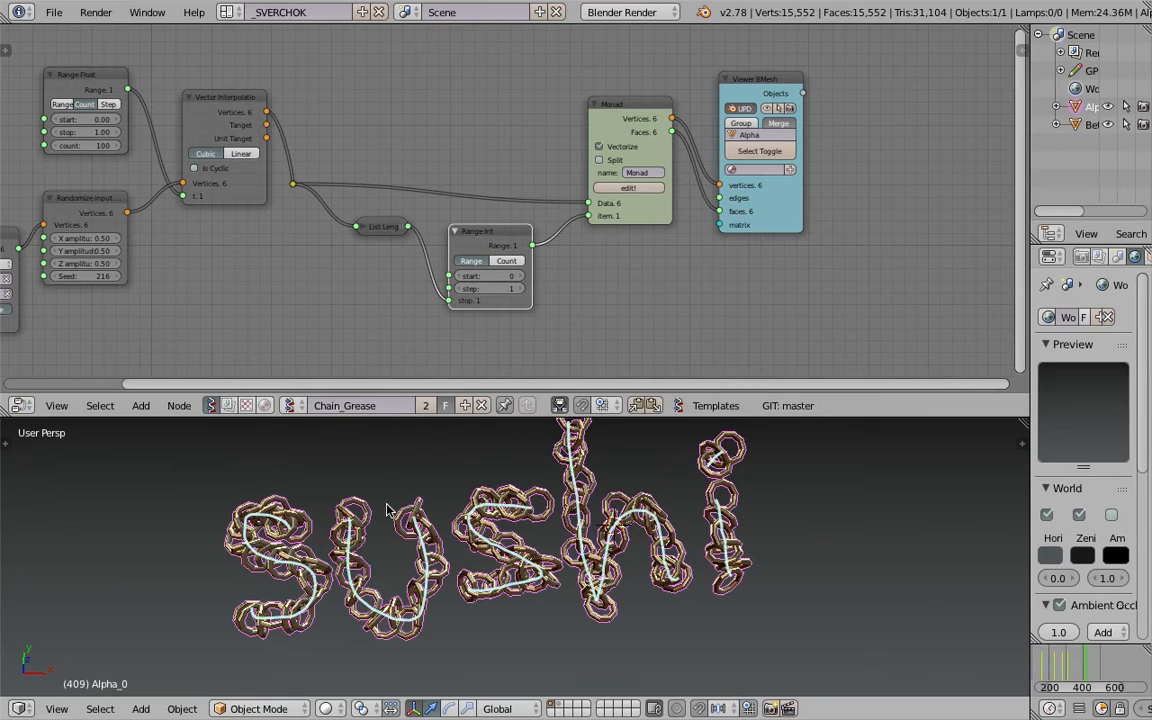
pyautogui.moveTo(477, 258); pyautogui.dragTo(600, 274, button='middle')
pyautogui.scroll(1, 514, 243)
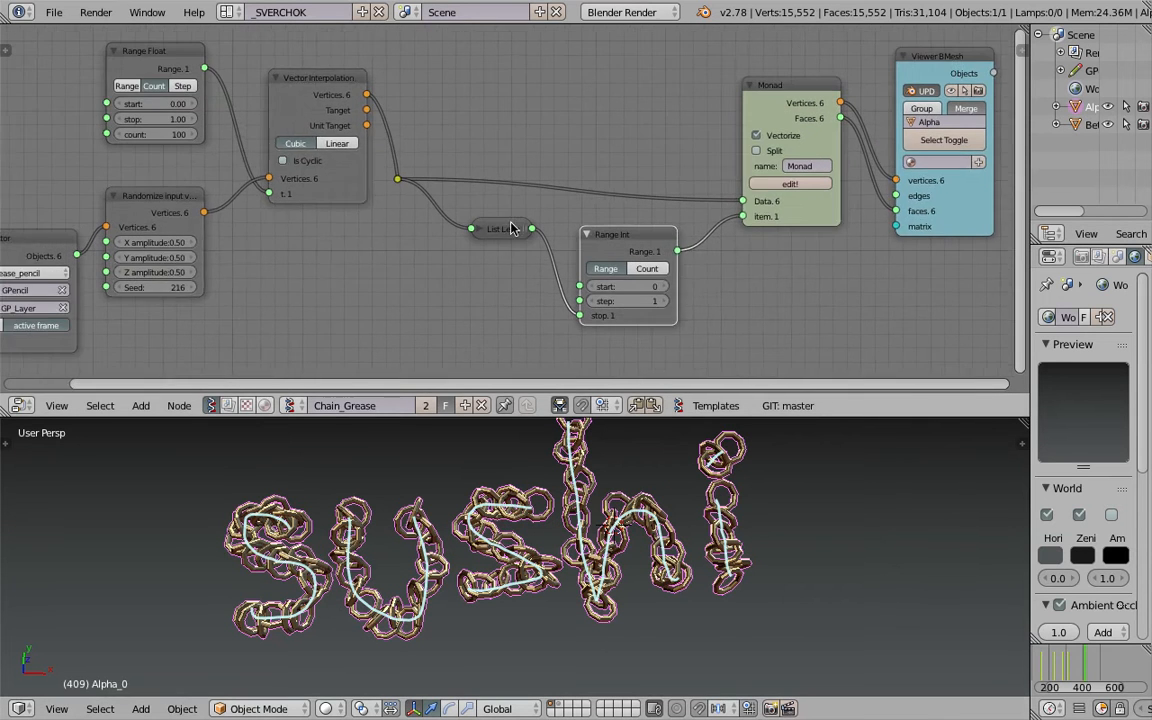
# Step: Fine-tune the Vector Interpolation node's position beside the Range Float and Randomize input vectors nodes
pyautogui.moveTo(512, 229); pyautogui.dragTo(525, 229, button='middle')
pyautogui.moveTo(312, 105); pyautogui.dragTo(327, 109)
pyautogui.moveTo(327, 109); pyautogui.dragTo(444, 113, button='middle')
pyautogui.moveTo(454, 88); pyautogui.dragTo(432, 82)
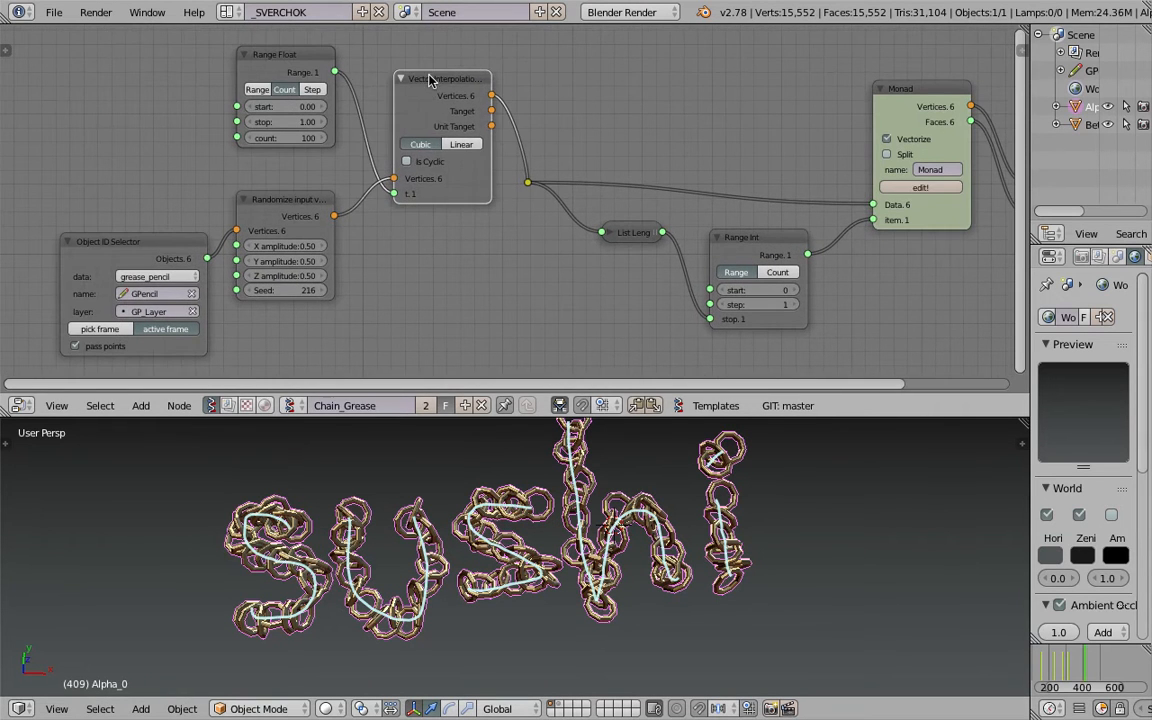
# Step: Move the Object ID Selector node up and away from the Randomize input vectors node, and show its grease pencil settings up close
pyautogui.scroll(-1, 404, 126)
pyautogui.moveTo(404, 126); pyautogui.dragTo(432, 112, button='middle')
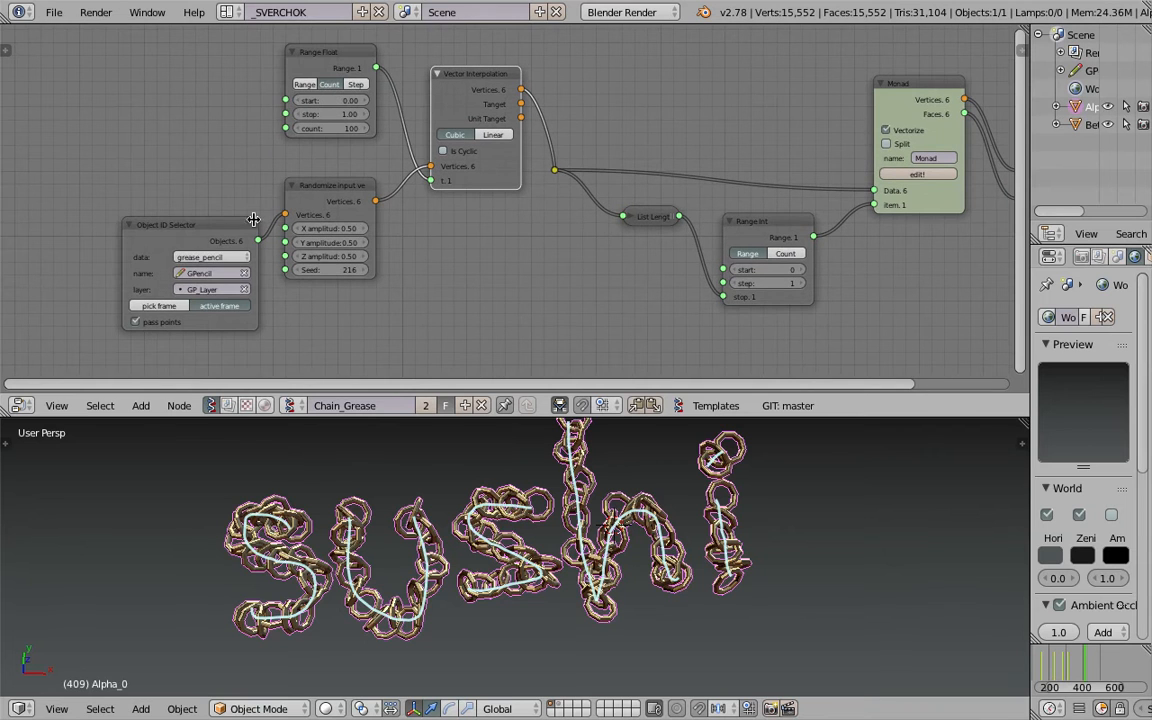
pyautogui.moveTo(176, 231); pyautogui.dragTo(147, 207)
pyautogui.moveTo(216, 189); pyautogui.dragTo(287, 175, button='middle')
pyautogui.scroll(4, 287, 175)
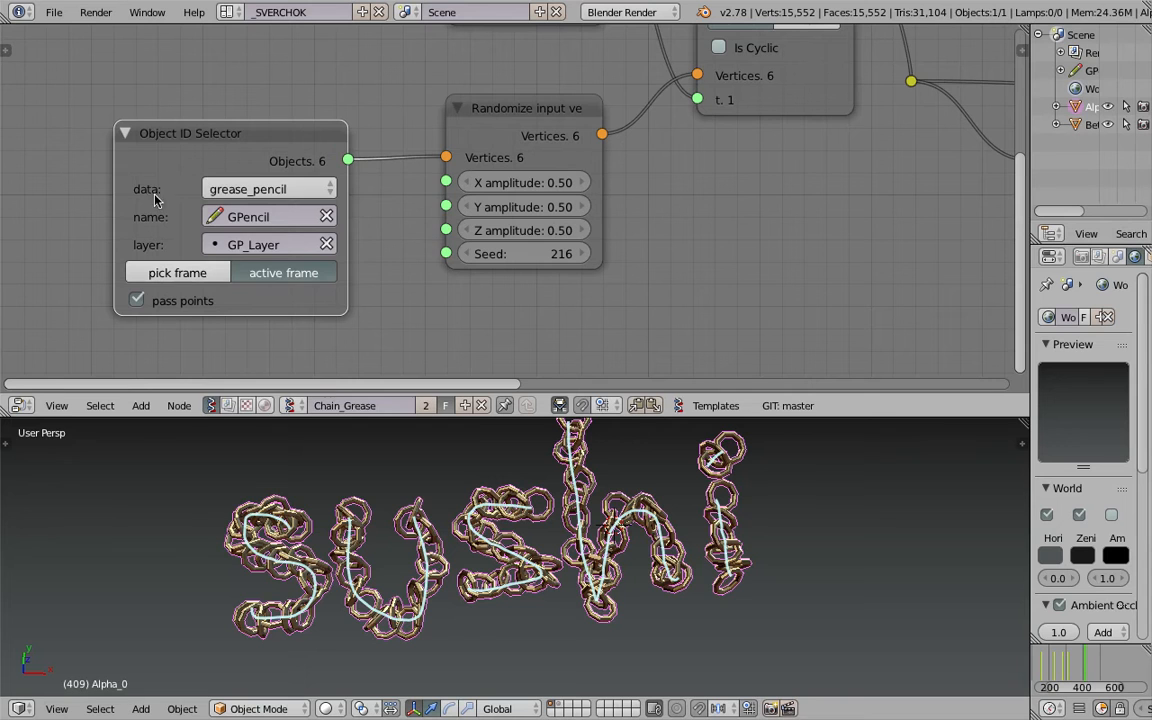
pyautogui.scroll(1, 289, 157)
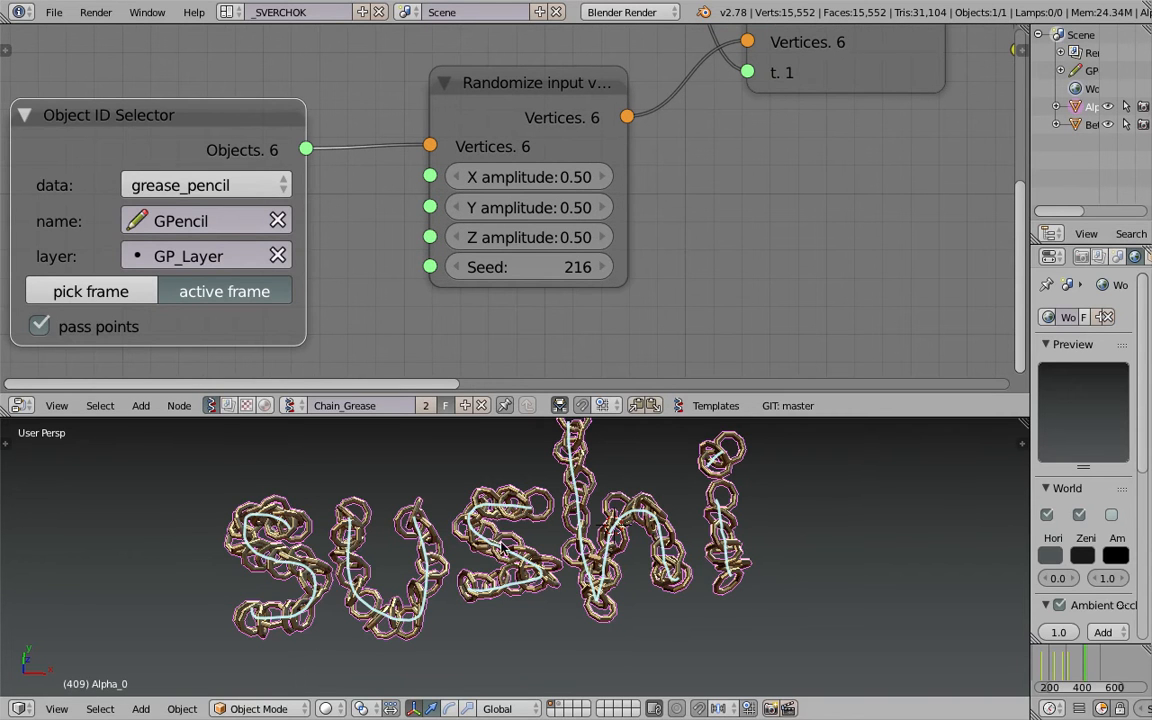
# Step: Write the word "send" with grease pencil strokes on frame 461 and advance the timeline to frame 524
pyautogui.scroll(-2, 570, 530)
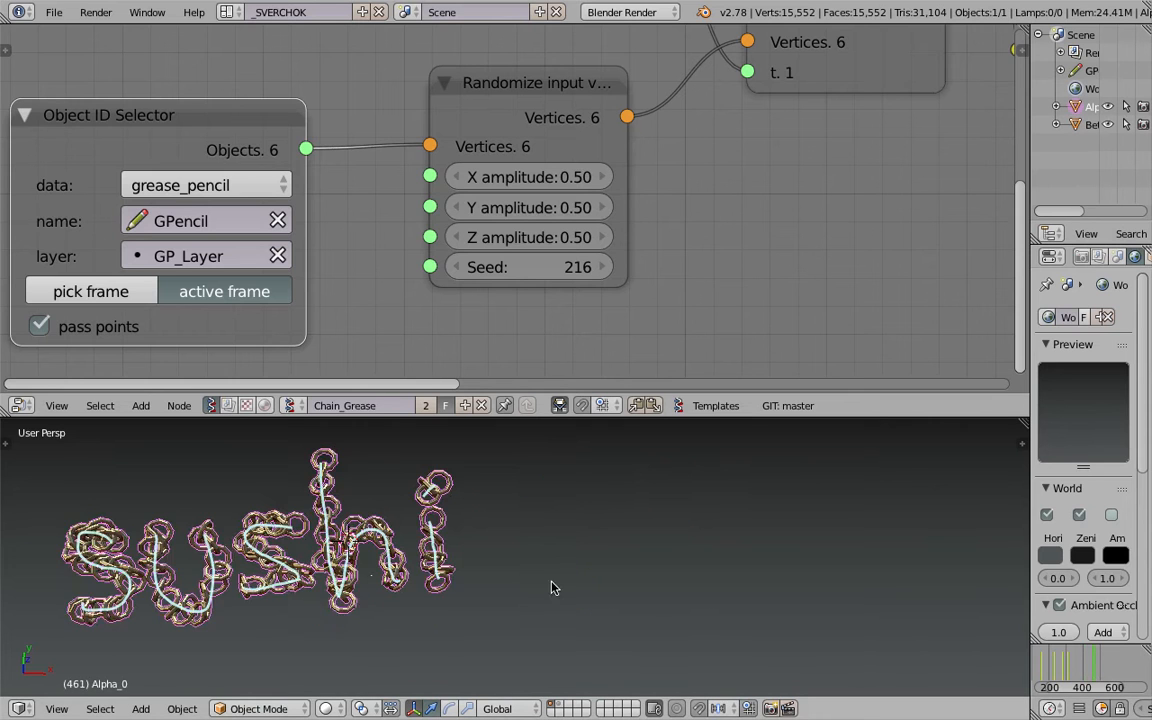
pyautogui.moveTo(344, 525)
pyautogui.mouseDown()
pyautogui.moveTo(305, 537)
pyautogui.moveTo(290, 597)
pyautogui.mouseUp()
pyautogui.moveTo(384, 563)
pyautogui.mouseDown()
pyautogui.moveTo(388, 541)
pyautogui.moveTo(428, 600)
pyautogui.mouseUp()
pyautogui.moveTo(463, 532)
pyautogui.mouseDown()
pyautogui.moveTo(466, 607)
pyautogui.moveTo(509, 527)
pyautogui.moveTo(528, 595)
pyautogui.mouseUp()
pyautogui.moveTo(620, 515)
pyautogui.mouseDown()
pyautogui.moveTo(593, 584)
pyautogui.moveTo(607, 450)
pyautogui.mouseUp()
pyautogui.click(1105, 656)
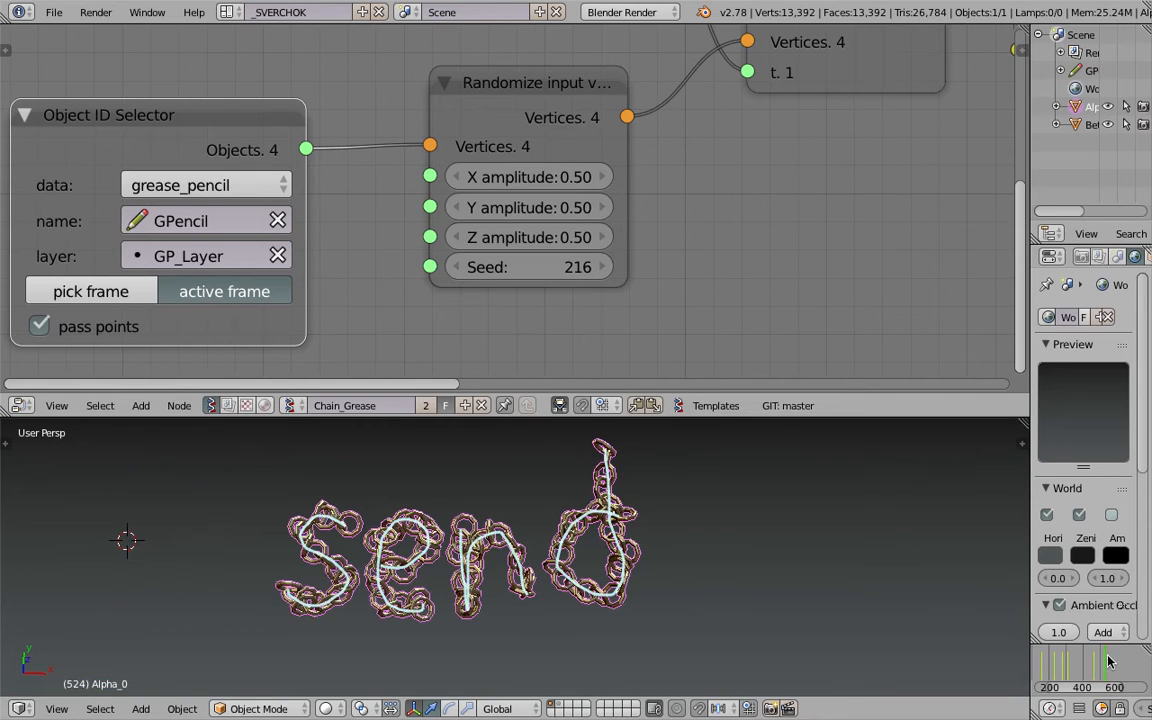
# Step: Write the word "snail" with grease pencil strokes on frame 524 and advance the timeline to frame 540
pyautogui.keyDown('shift'); pyautogui.moveTo(747, 564); pyautogui.dragTo(638, 561, button='middle'); pyautogui.keyUp('shift')
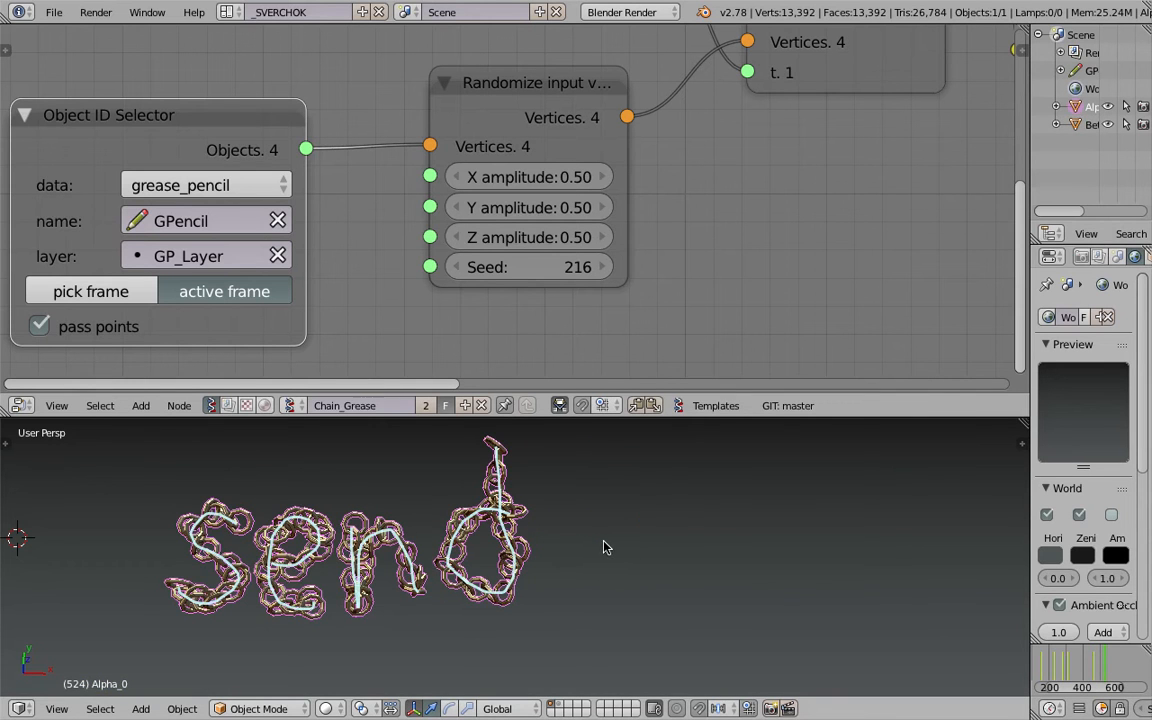
pyautogui.keyDown('shift'); pyautogui.moveTo(652, 555); pyautogui.dragTo(637, 556, button='middle'); pyautogui.keyUp('shift')
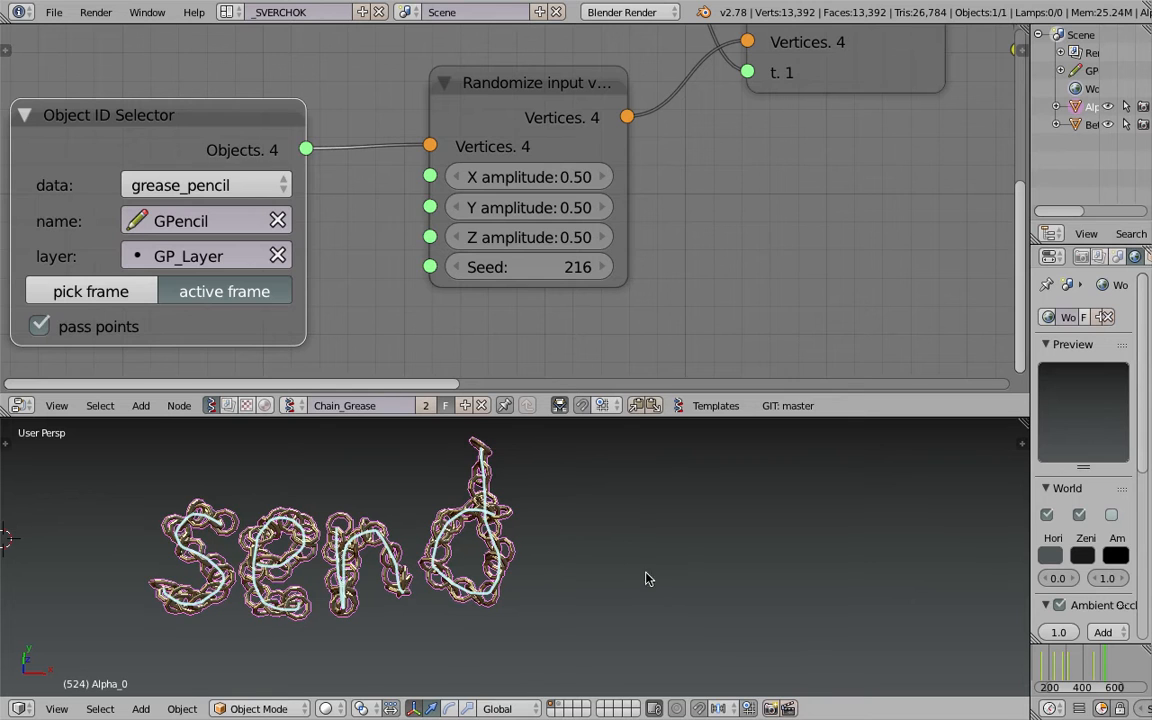
pyautogui.moveTo(612, 527)
pyautogui.mouseDown()
pyautogui.moveTo(588, 545)
pyautogui.moveTo(574, 584)
pyautogui.mouseUp()
pyautogui.moveTo(649, 521)
pyautogui.mouseDown()
pyautogui.moveTo(666, 525)
pyautogui.moveTo(714, 603)
pyautogui.mouseUp()
pyautogui.moveTo(772, 528)
pyautogui.mouseDown()
pyautogui.moveTo(742, 530)
pyautogui.moveTo(784, 540)
pyautogui.moveTo(805, 586)
pyautogui.moveTo(843, 592)
pyautogui.mouseUp()
pyautogui.moveTo(828, 542); pyautogui.dragTo(826, 594)
pyautogui.moveTo(877, 446)
pyautogui.mouseDown()
pyautogui.moveTo(876, 590)
pyautogui.moveTo(915, 600)
pyautogui.mouseUp()
pyautogui.click(1110, 662)
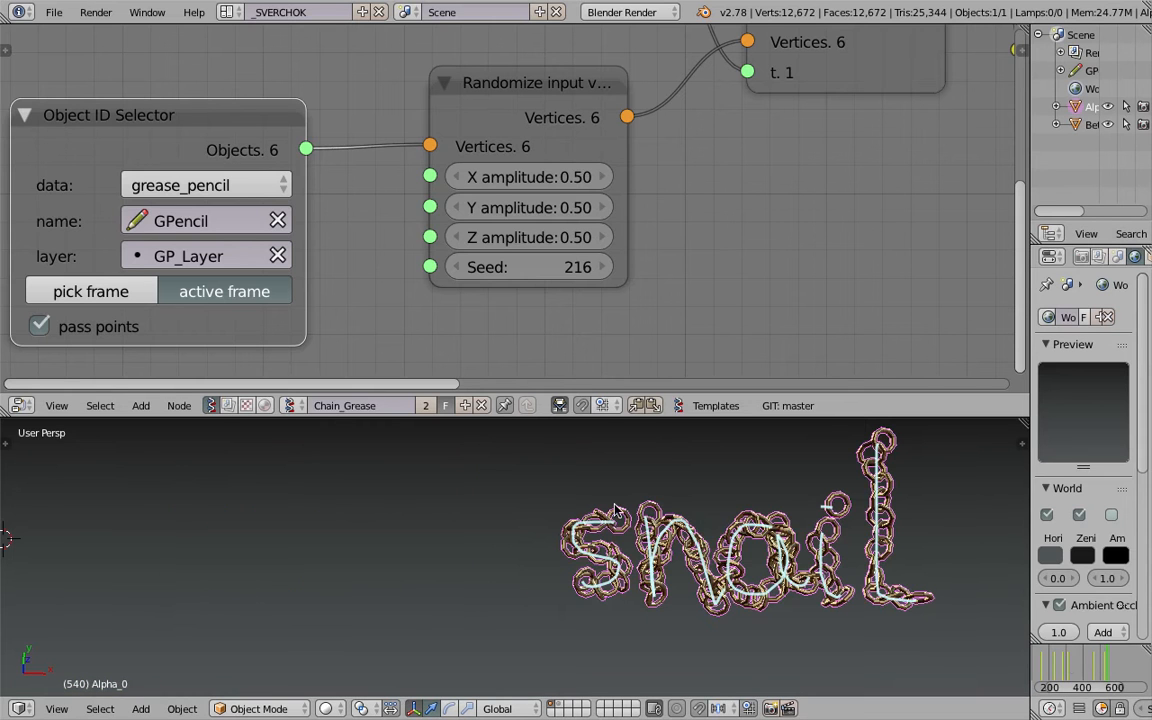
# Step: View the chain word "snail" up close and advance the timeline to frame 603
pyautogui.scroll(2, 537, 547)
pyautogui.keyDown('shift'); pyautogui.moveTo(537, 547); pyautogui.dragTo(305, 530, button='middle'); pyautogui.keyUp('shift')
pyautogui.keyDown('shift'); pyautogui.moveTo(607, 555); pyautogui.dragTo(402, 552, button='middle'); pyautogui.keyUp('shift')
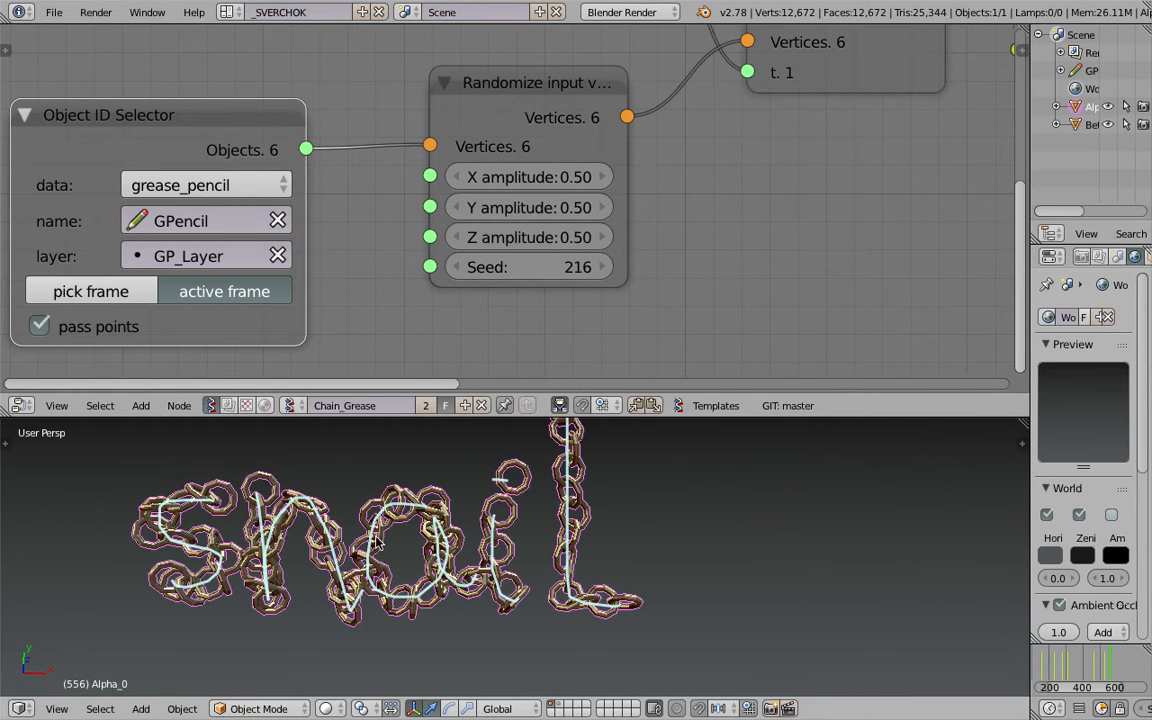
pyautogui.click(1118, 667)
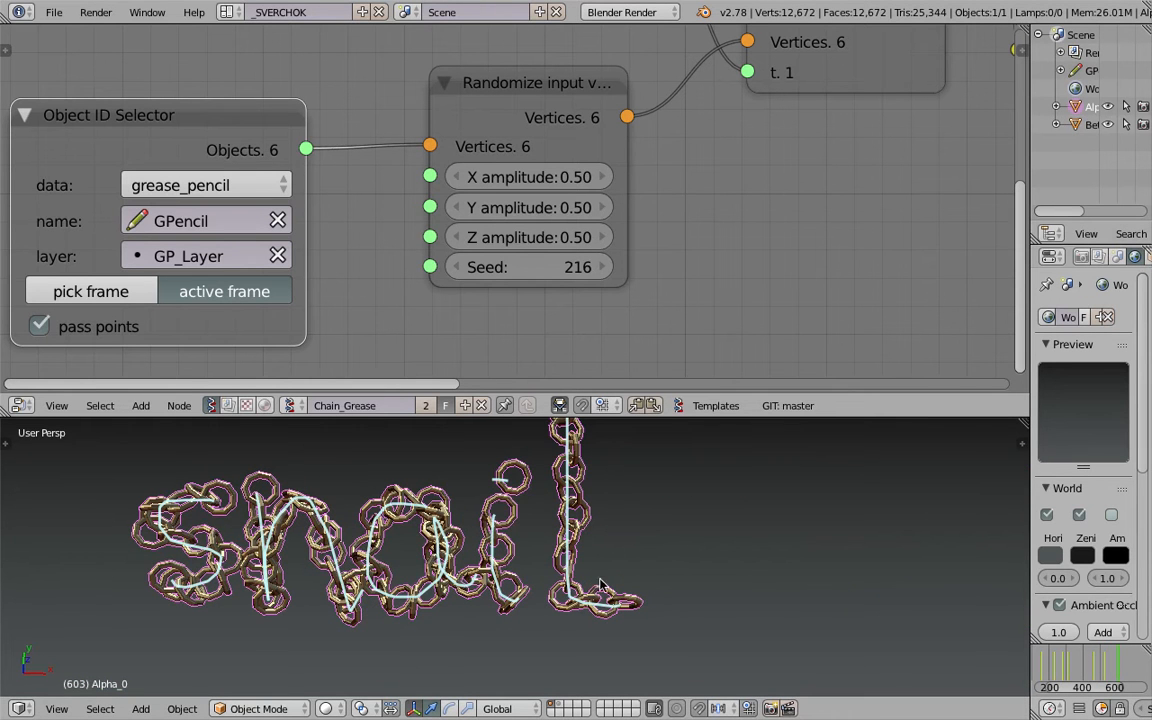
# Step: Draw a round head with a grease pencil stroke beside the word "snail" on frame 609
pyautogui.scroll(-5, 523, 571)
pyautogui.keyDown('shift'); pyautogui.moveTo(518, 570); pyautogui.dragTo(530, 575, button='middle'); pyautogui.keyUp('shift')
pyautogui.scroll(3, 530, 575)
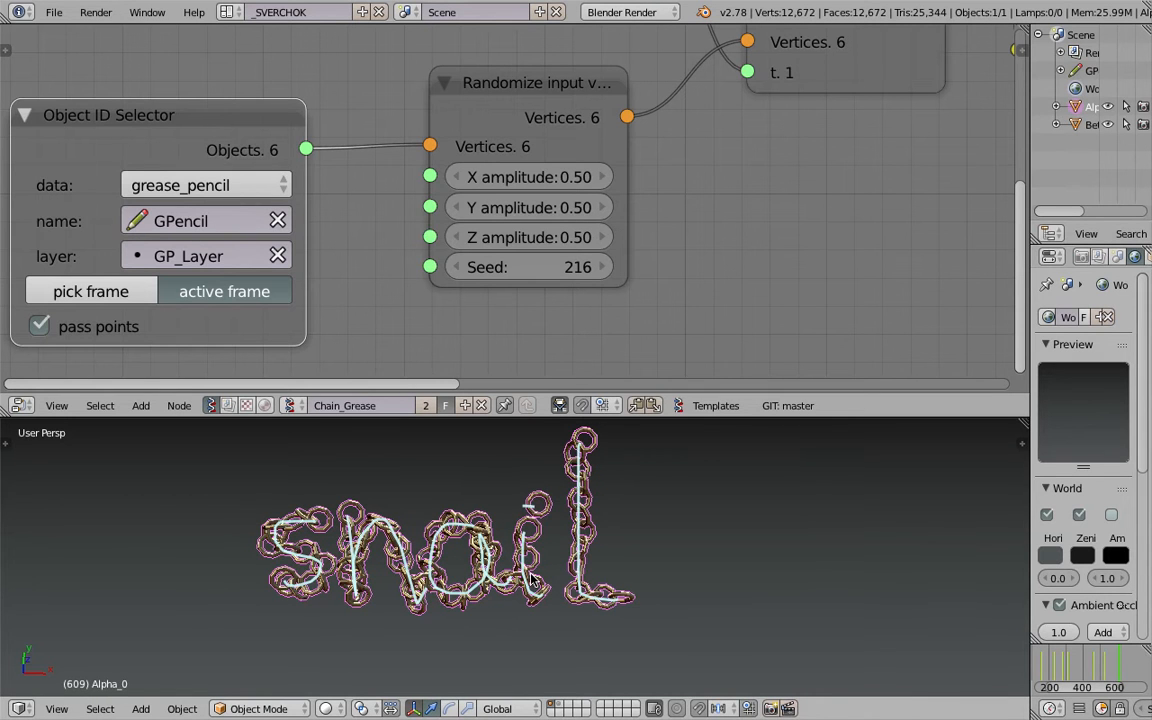
pyautogui.scroll(-2, 531, 576)
pyautogui.keyDown('shift'); pyautogui.moveTo(560, 538); pyautogui.dragTo(456, 597, button='middle'); pyautogui.keyUp('shift')
pyautogui.press('d')
pyautogui.moveTo(597, 457)
pyautogui.mouseDown()
pyautogui.moveTo(648, 540)
pyautogui.moveTo(591, 450)
pyautogui.mouseUp()
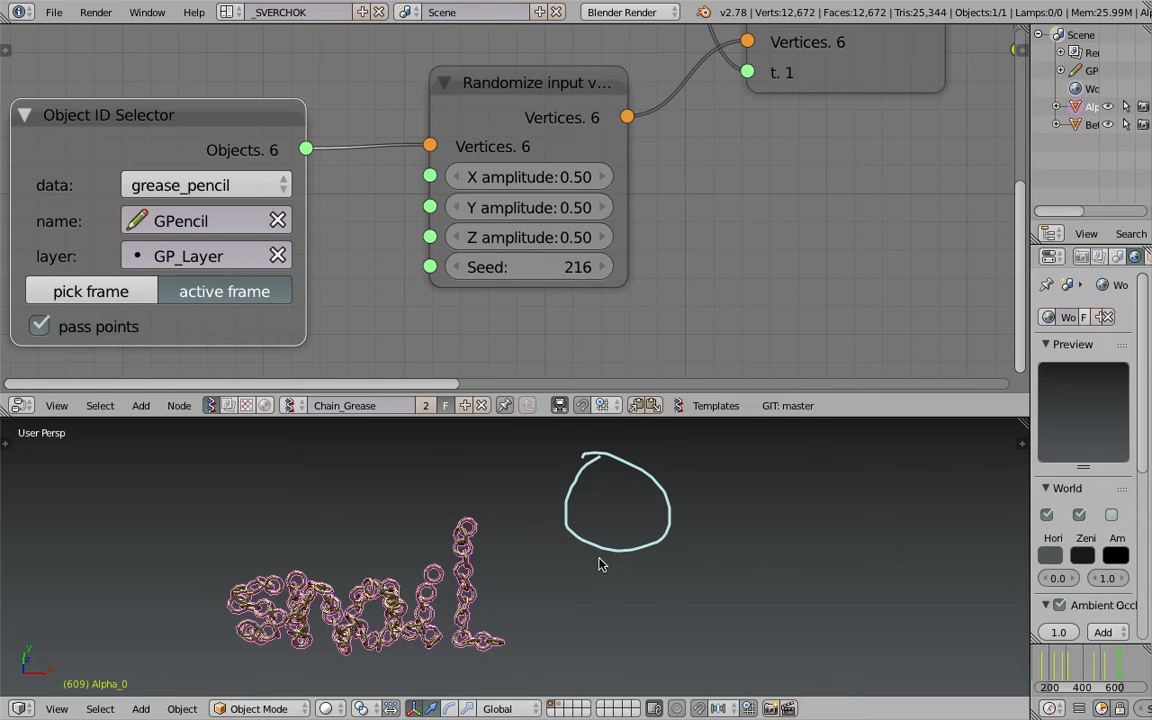
# Step: Add a torso, arms, legs, eyes and mouth to the stick figure and advance the timeline to regenerate the chains
pyautogui.moveTo(597, 557)
pyautogui.mouseDown()
pyautogui.moveTo(656, 599)
pyautogui.moveTo(673, 553)
pyautogui.moveTo(652, 598)
pyautogui.mouseUp()
pyautogui.moveTo(574, 562); pyautogui.dragTo(540, 543)
pyautogui.moveTo(601, 604); pyautogui.dragTo(585, 650)
pyautogui.moveTo(650, 605); pyautogui.dragTo(658, 647)
pyautogui.moveTo(603, 528)
pyautogui.mouseDown()
pyautogui.moveTo(631, 522)
pyautogui.moveTo(603, 497)
pyautogui.mouseUp()
pyautogui.moveTo(619, 488); pyautogui.dragTo(619, 498)
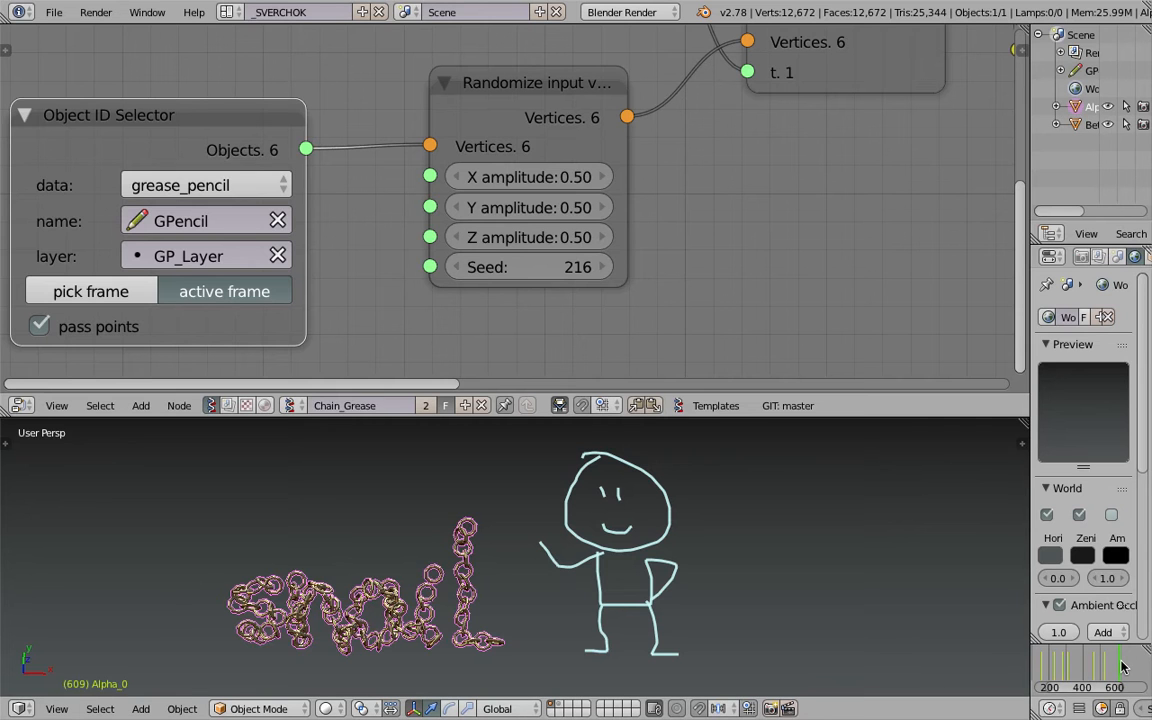
pyautogui.click(1122, 667)
# Step: Enlarge the 3D view area and examine the chain links along the stick figure's face, arms and body
pyautogui.scroll(2, 672, 572)
pyautogui.scroll(-1, 687, 547)
pyautogui.keyDown('ctrl'); pyautogui.scroll(4, 640, 500); pyautogui.keyUp('ctrl')
pyautogui.scroll(1, 614, 480)
pyautogui.scroll(1, 609, 480)
pyautogui.moveTo(609, 417); pyautogui.dragTo(604, 284)
pyautogui.scroll(1, 560, 382)
pyautogui.scroll(-1, 550, 400)
pyautogui.moveTo(720, 522); pyautogui.dragTo(621, 509, button='middle')
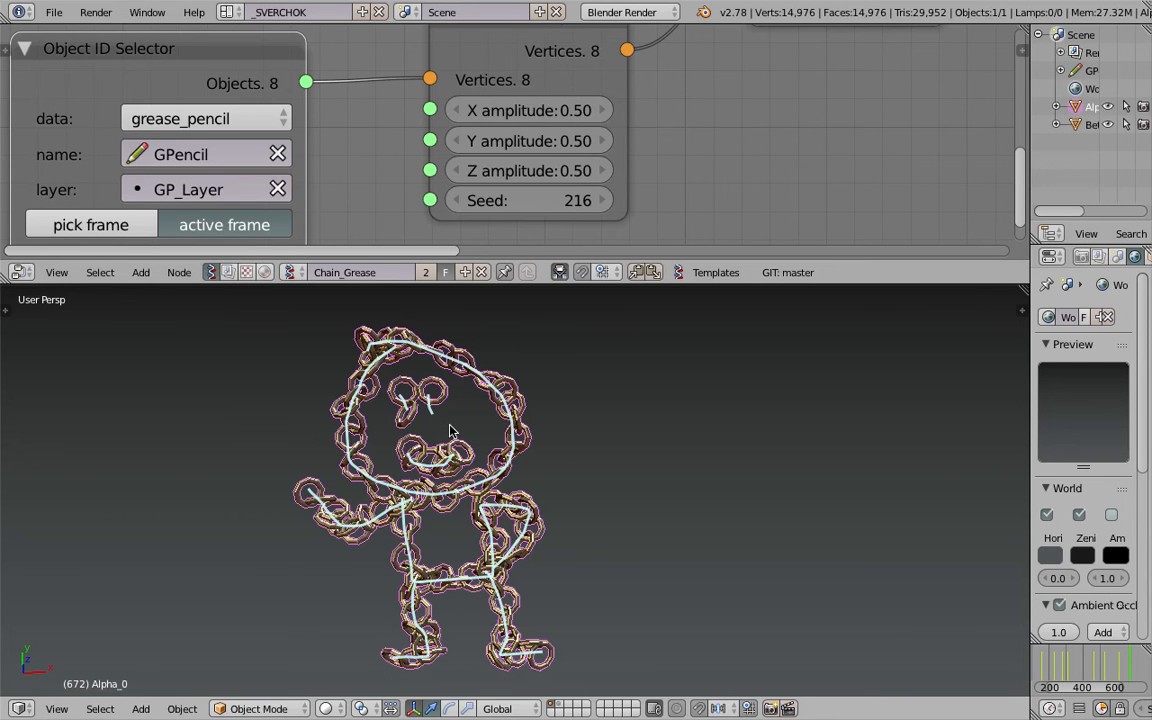
pyautogui.scroll(2, 400, 420)
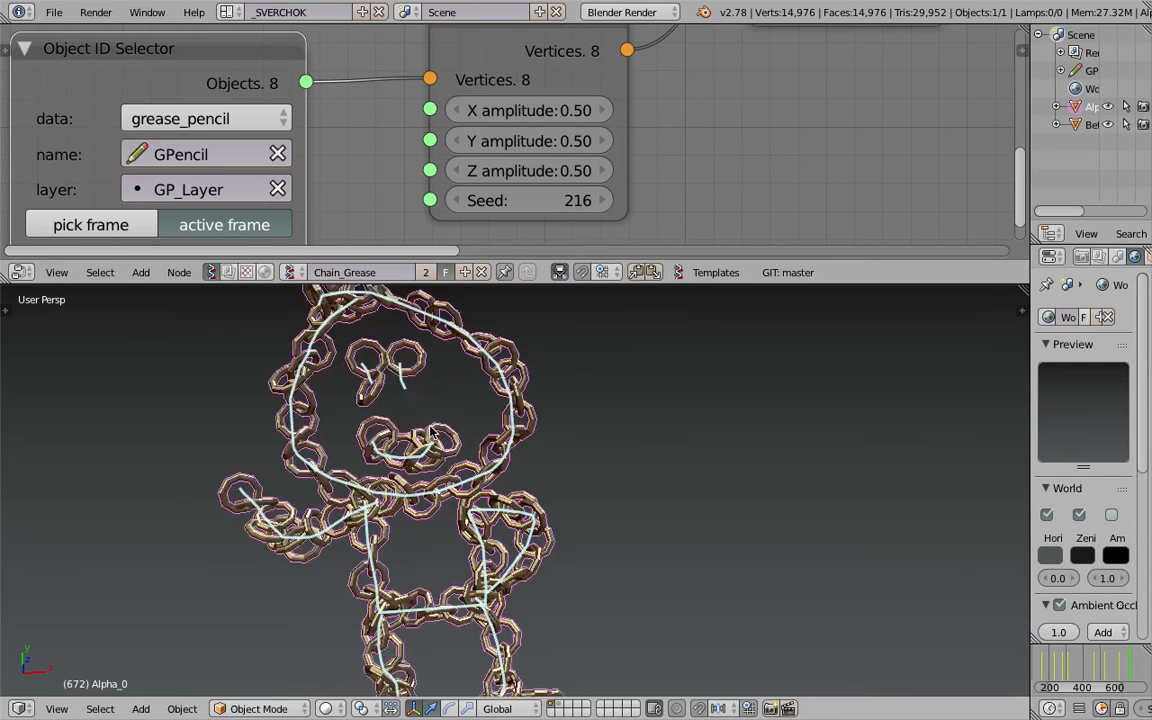
pyautogui.scroll(3, 415, 445)
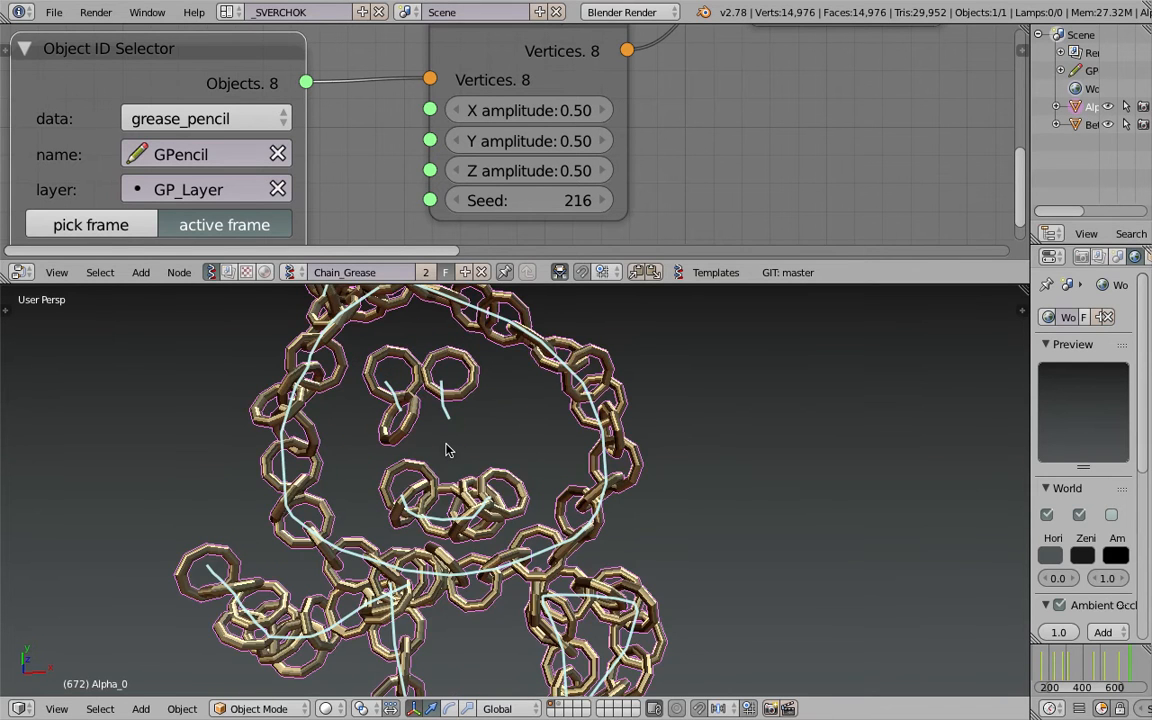
pyautogui.scroll(-5, 462, 450)
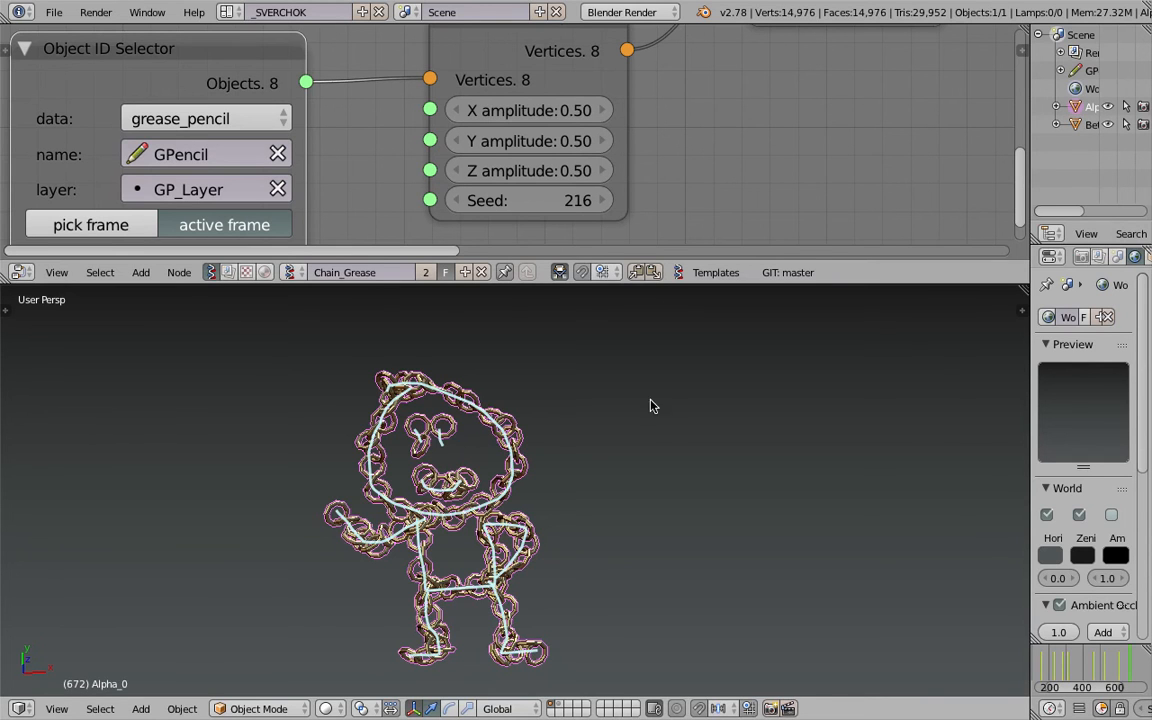
# Step: Write the word "type" with grease pencil strokes beside the stick figure on frame 672
pyautogui.keyDown('shift'); pyautogui.moveTo(630, 457); pyautogui.dragTo(350, 473, button='middle'); pyautogui.keyUp('shift')
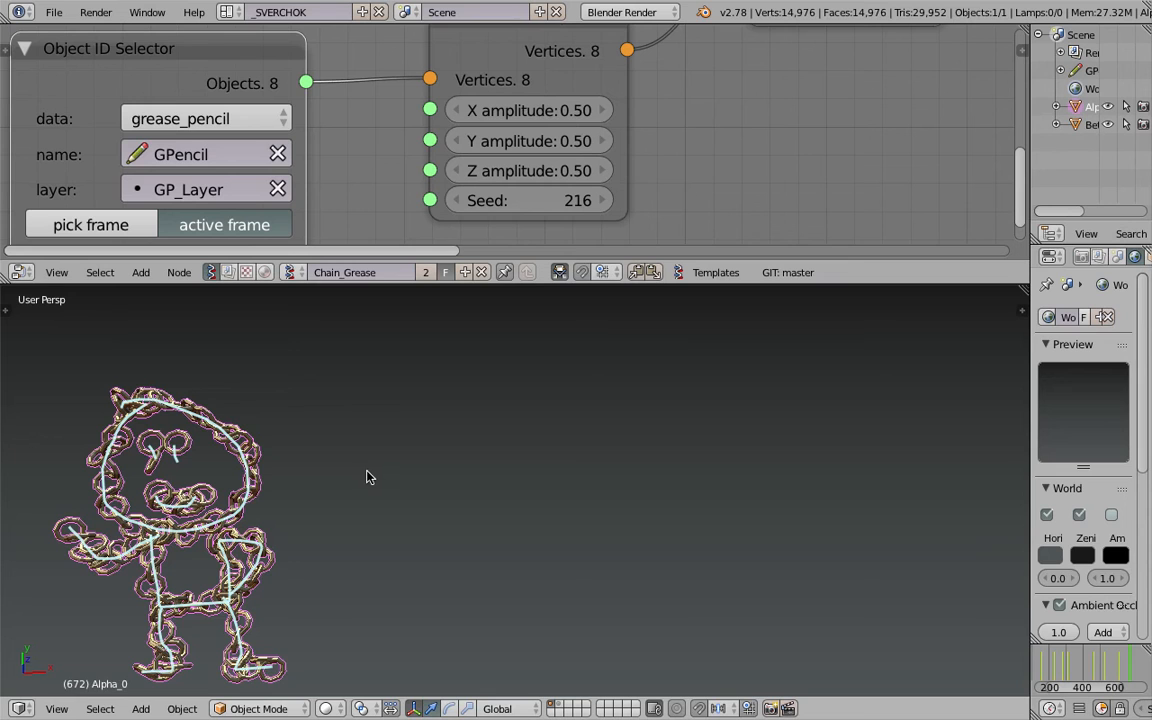
pyautogui.moveTo(386, 470)
pyautogui.mouseDown()
pyautogui.moveTo(477, 451)
pyautogui.moveTo(470, 545)
pyautogui.mouseUp()
pyautogui.moveTo(518, 465); pyautogui.dragTo(588, 510)
pyautogui.moveTo(600, 466); pyautogui.dragTo(531, 620)
pyautogui.moveTo(669, 647)
pyautogui.mouseDown()
pyautogui.moveTo(652, 540)
pyautogui.moveTo(737, 493)
pyautogui.moveTo(790, 554)
pyautogui.mouseUp()
pyautogui.keyDown('shift'); pyautogui.moveTo(856, 460); pyautogui.dragTo(563, 464, button='middle'); pyautogui.keyUp('shift')
pyautogui.scroll(-2, 563, 463)
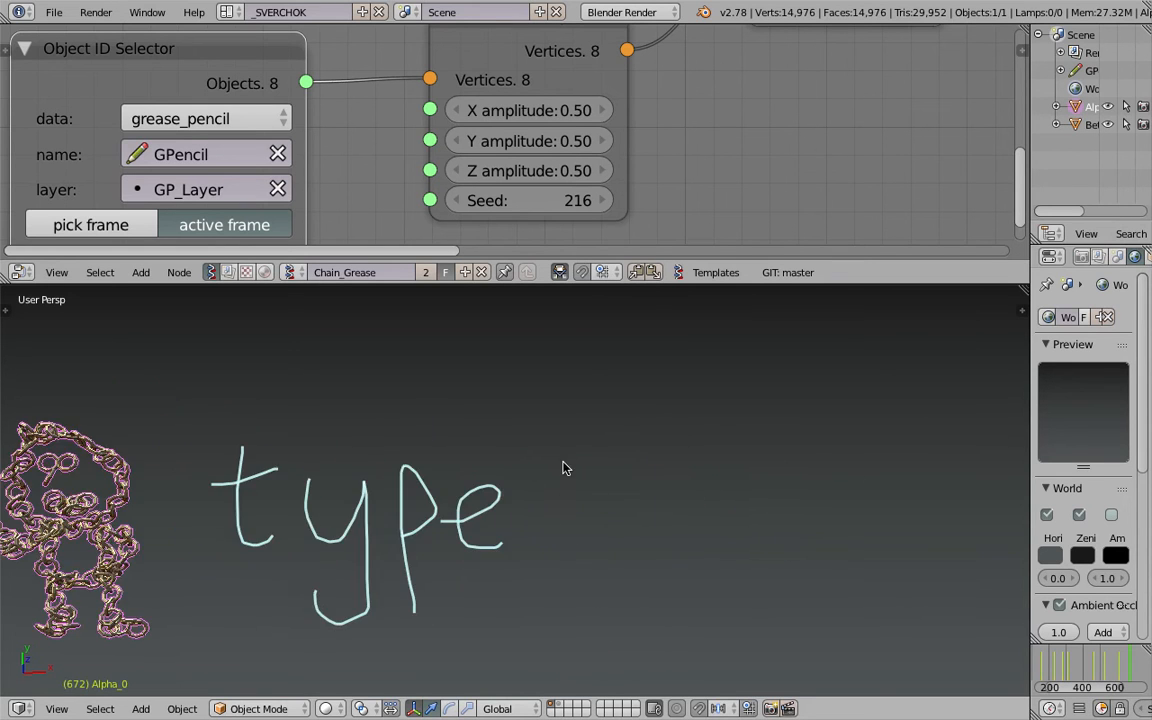
# Step: Write "3d" with grease pencil strokes after the word "type" and advance the timeline to frame 756 to regenerate the chains
pyautogui.moveTo(569, 411)
pyautogui.mouseDown()
pyautogui.moveTo(586, 476)
pyautogui.moveTo(553, 530)
pyautogui.mouseUp()
pyautogui.moveTo(712, 488)
pyautogui.mouseDown()
pyautogui.moveTo(727, 527)
pyautogui.moveTo(721, 418)
pyautogui.moveTo(742, 520)
pyautogui.mouseUp()
pyautogui.click(1142, 664)
pyautogui.scroll(4, 548, 440)
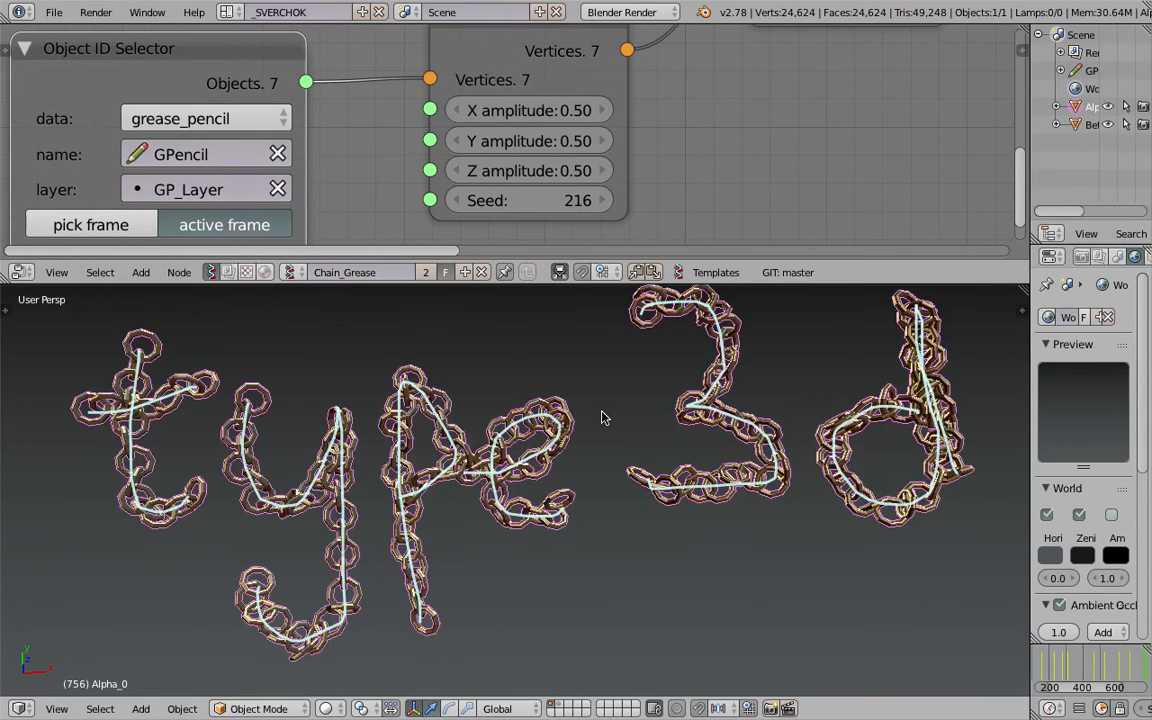
# Step: Set the Seed of the Randomize input vectors node to 267 to vary the chain strokes
pyautogui.scroll(-3, 590, 455)
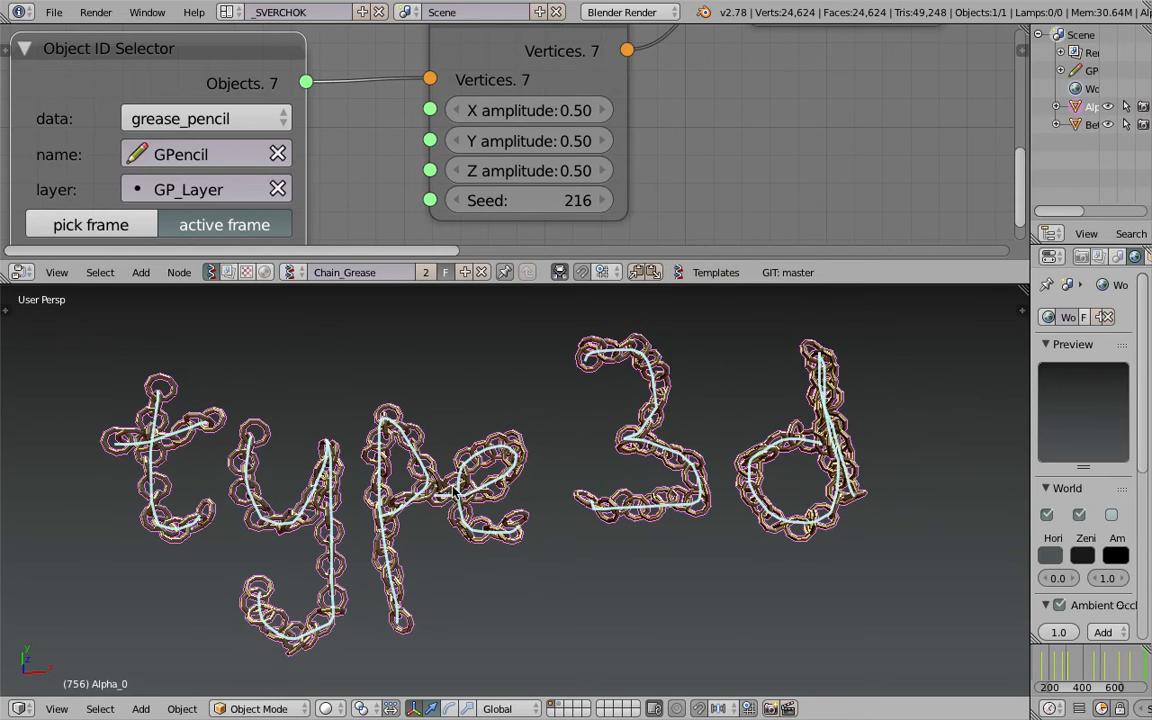
pyautogui.scroll(-3, 600, 166)
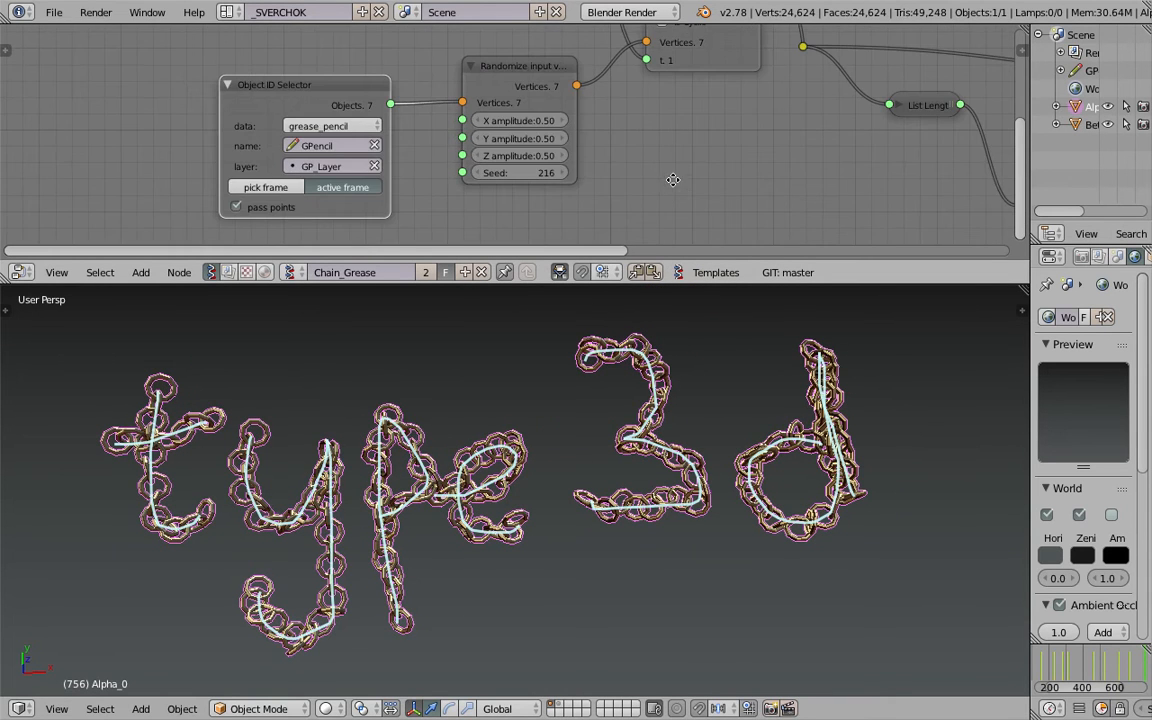
pyautogui.scroll(-2, 673, 180)
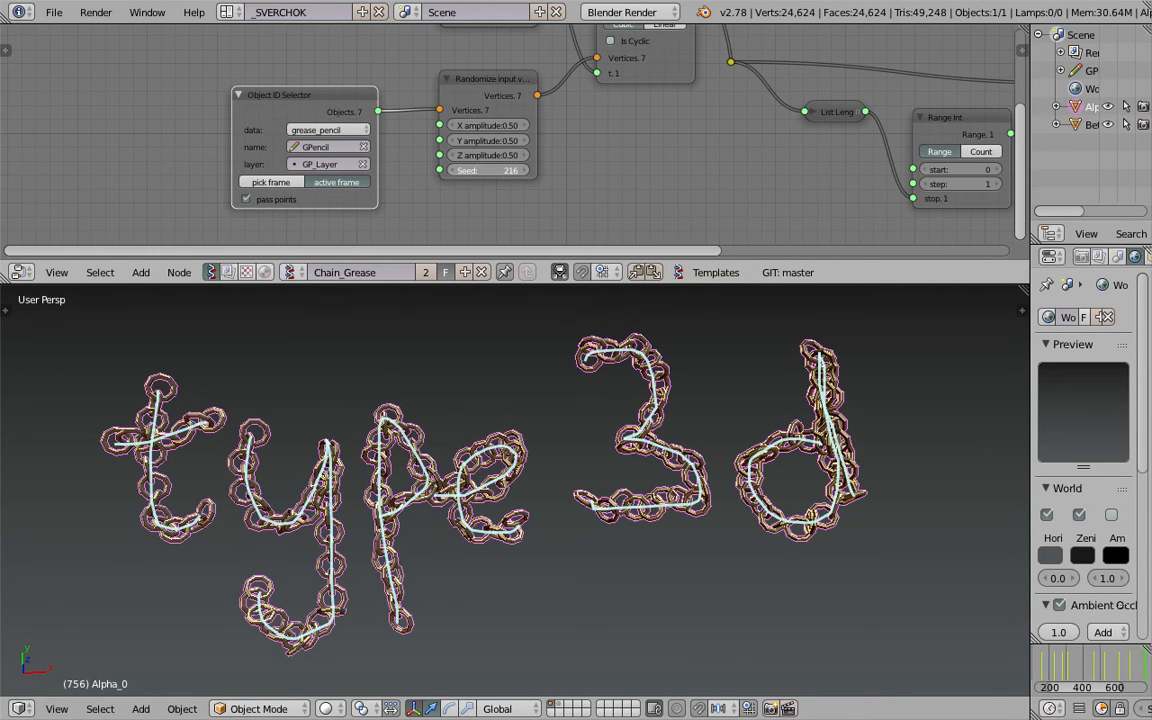
pyautogui.moveTo(488, 171); pyautogui.dragTo(514, 175)
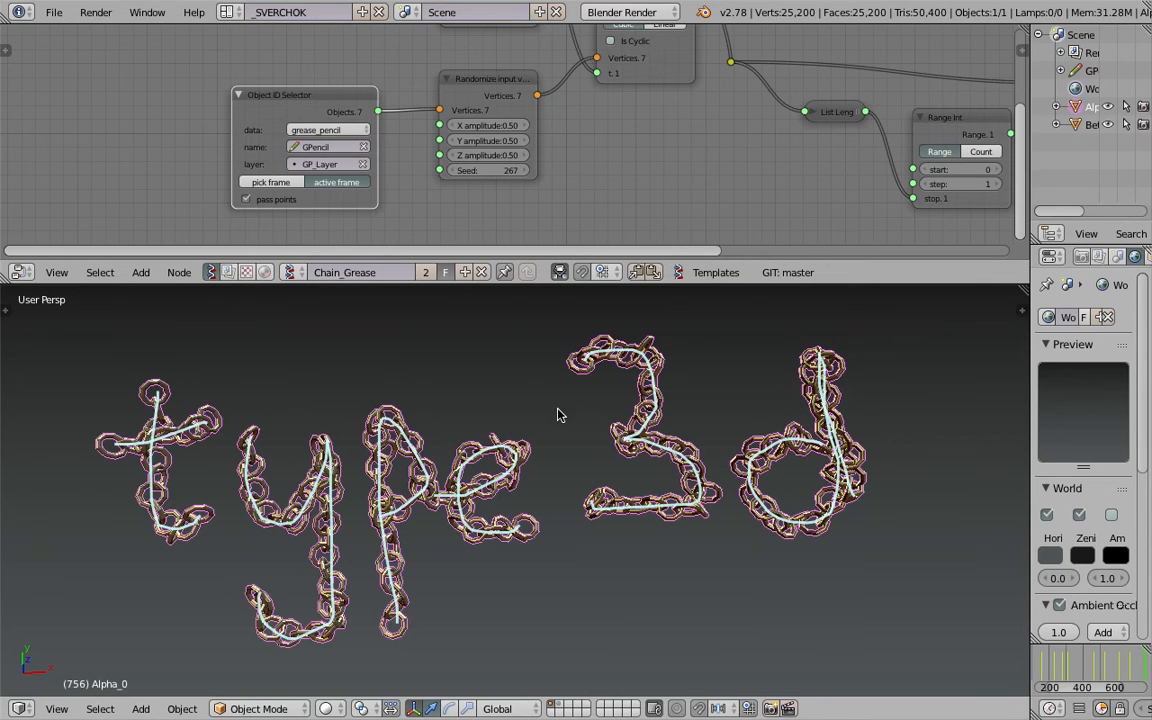
# Step: Examine the "type 3d" chains, then show the whole Chain_Grease node tree in an enlarged node editor area
pyautogui.moveTo(476, 452); pyautogui.dragTo(522, 601, button='middle')
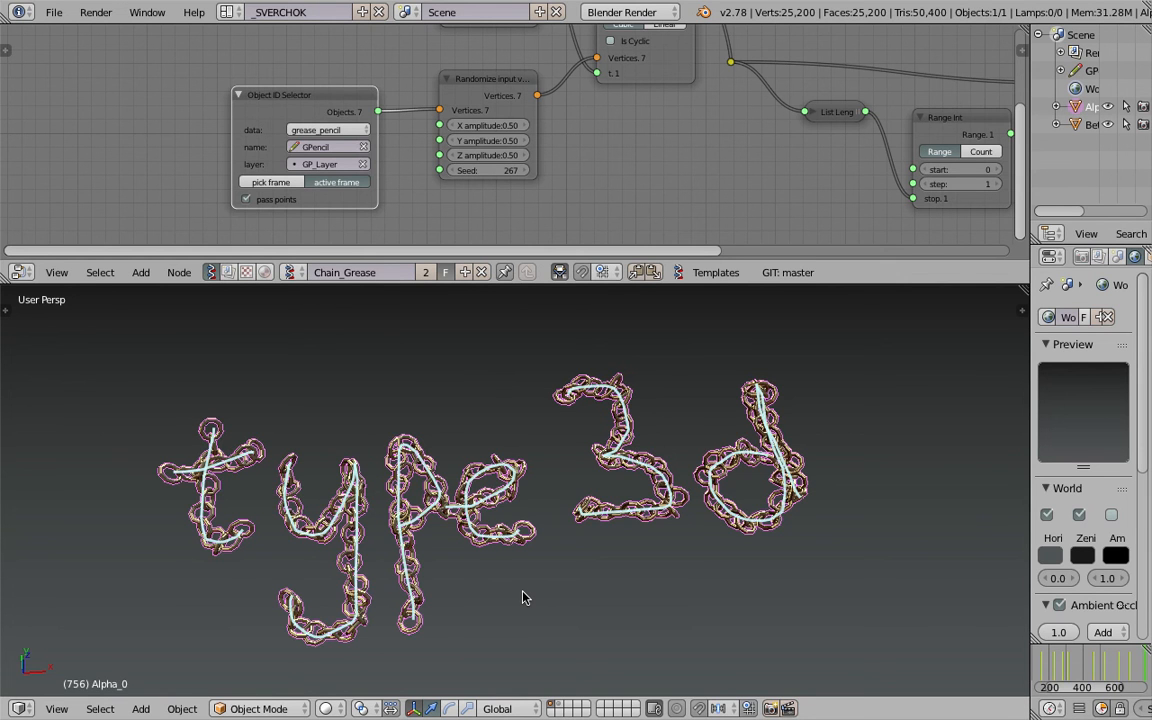
pyautogui.moveTo(496, 597); pyautogui.dragTo(512, 526, button='middle')
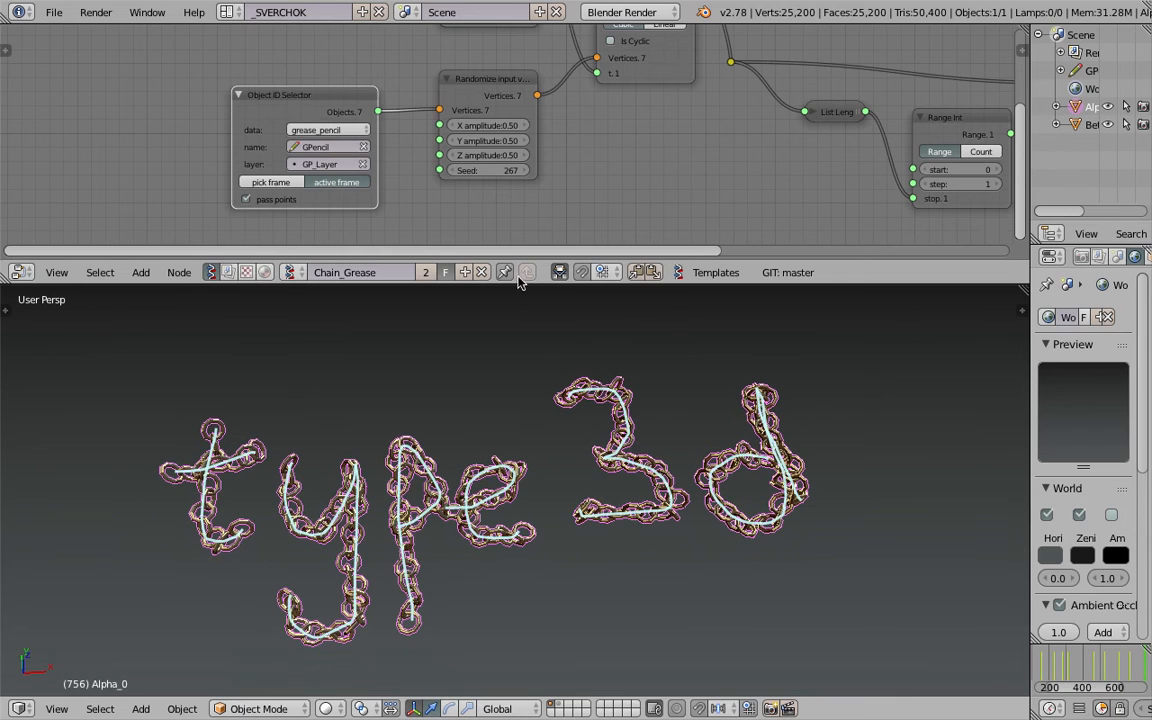
pyautogui.press('Home')
pyautogui.scroll(2, 405, 162)
pyautogui.moveTo(424, 154); pyautogui.dragTo(438, 154)
pyautogui.scroll(-3, 500, 153)
pyautogui.moveTo(480, 143); pyautogui.dragTo(404, 126, button='middle')
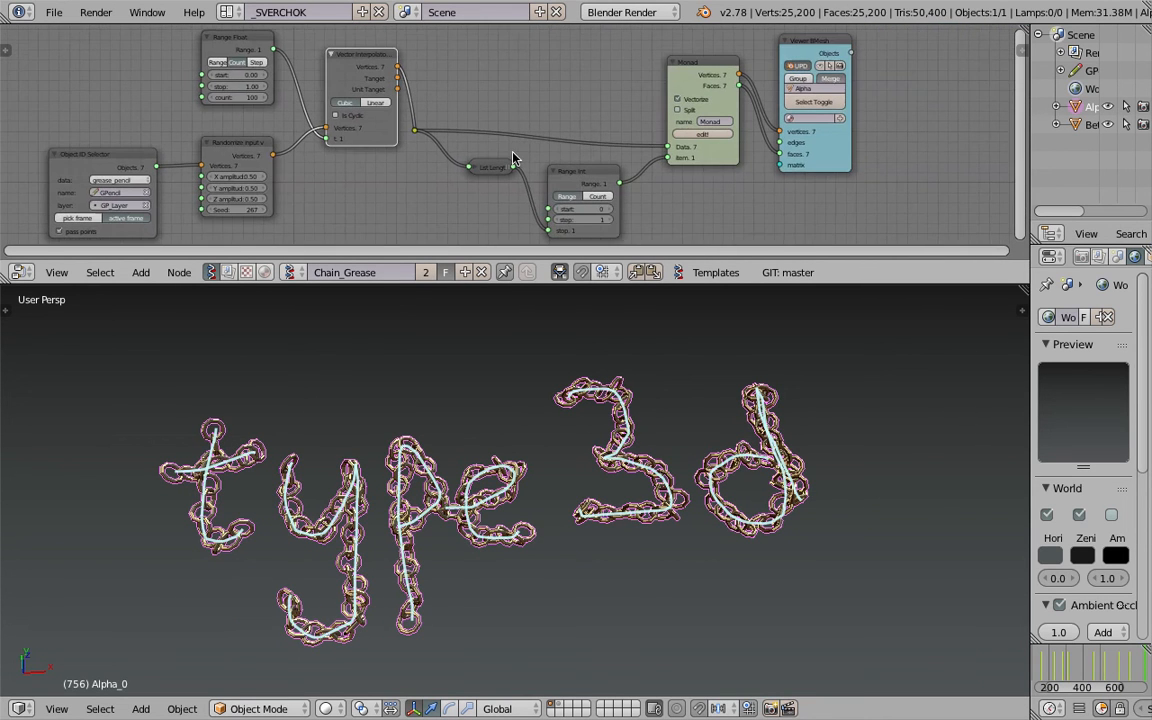
pyautogui.moveTo(535, 285); pyautogui.dragTo(540, 318)
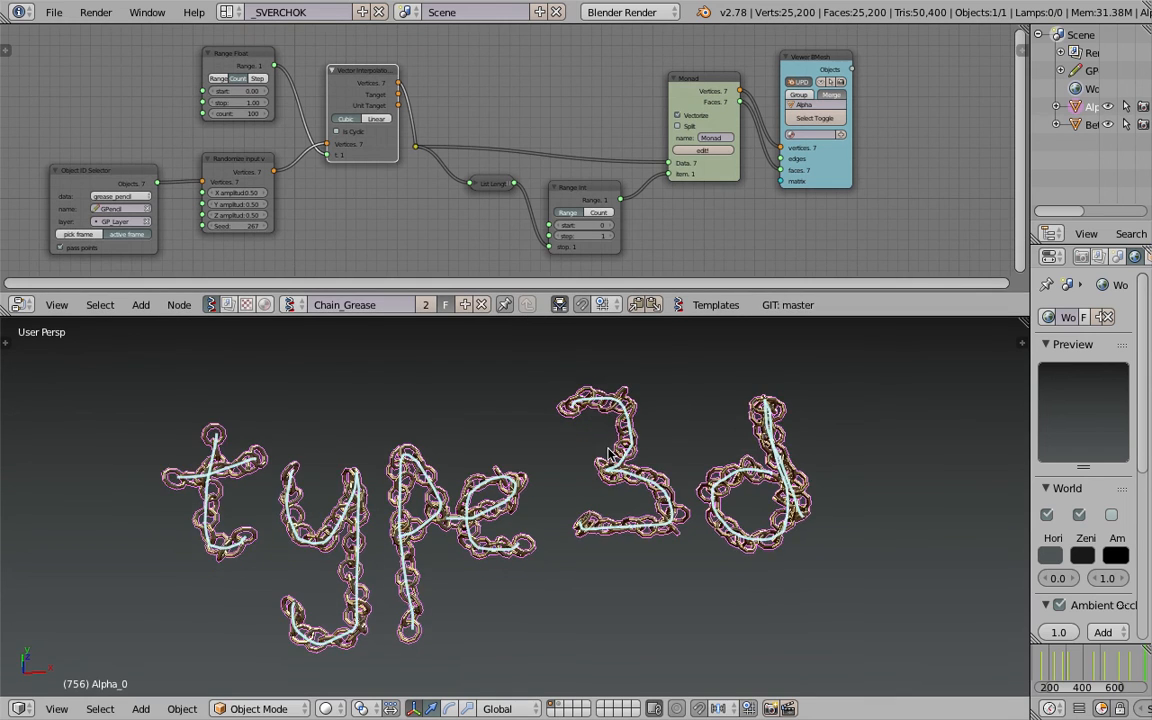